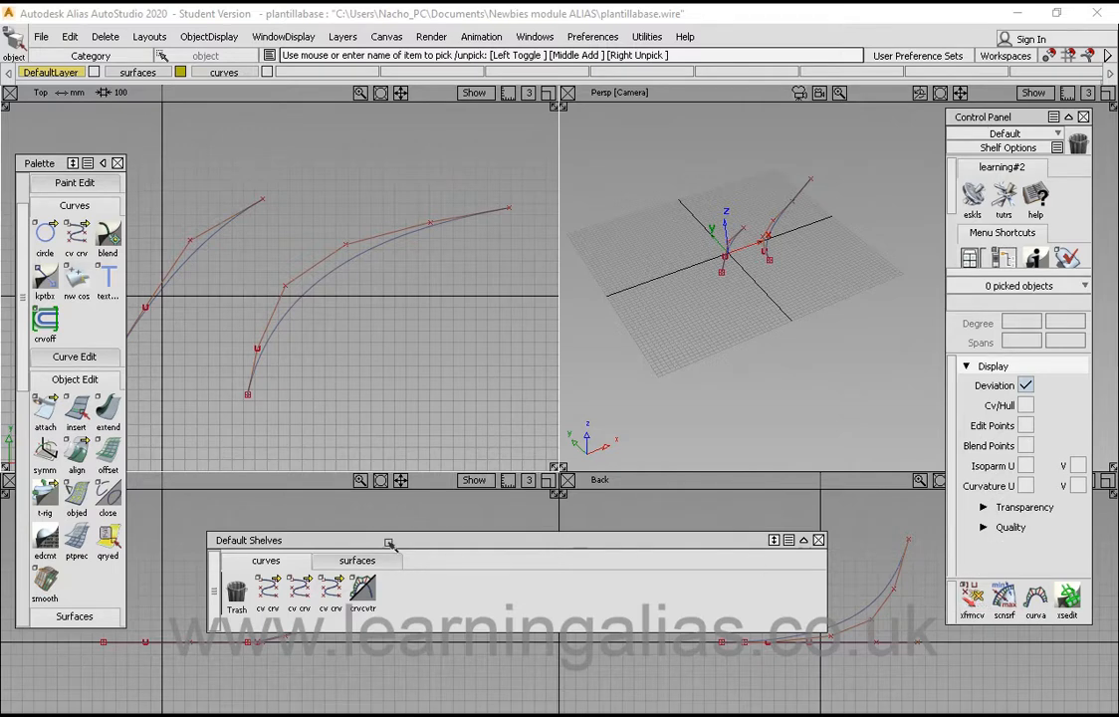
Reposition the Default Shelves window and check its surfaces and curves shelves
{"action": "left_click_drag", "start_coordinate": [389, 542], "coordinate": [379, 537]}
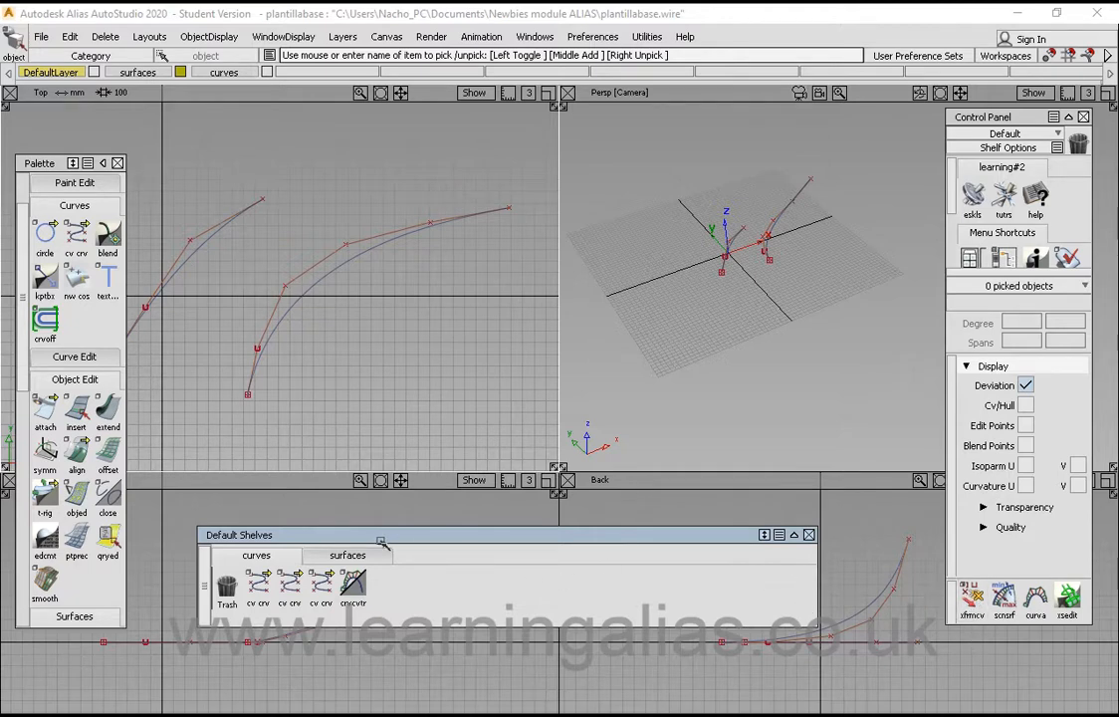
{"action": "left_click", "coordinate": [348, 555]}
{"action": "left_click", "coordinate": [256, 555]}
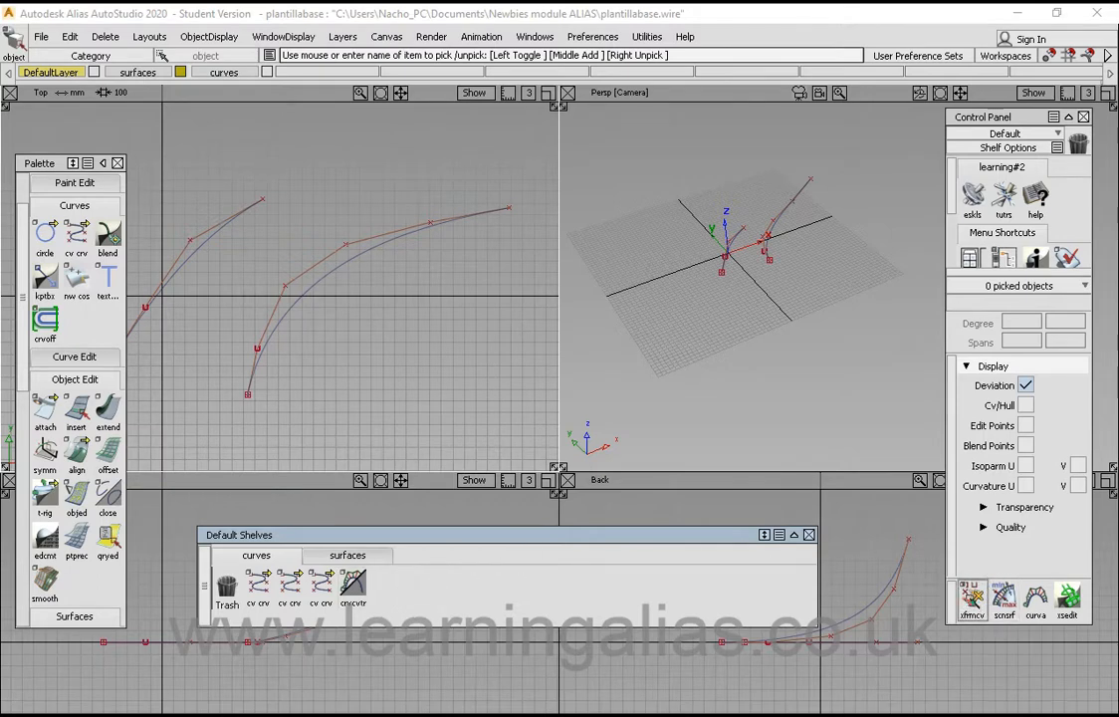
Pick the second-to-last CV of the larger curve with Transform CV and shift it away from the curve's end in the Top view
{"action": "left_click", "coordinate": [972, 597]}
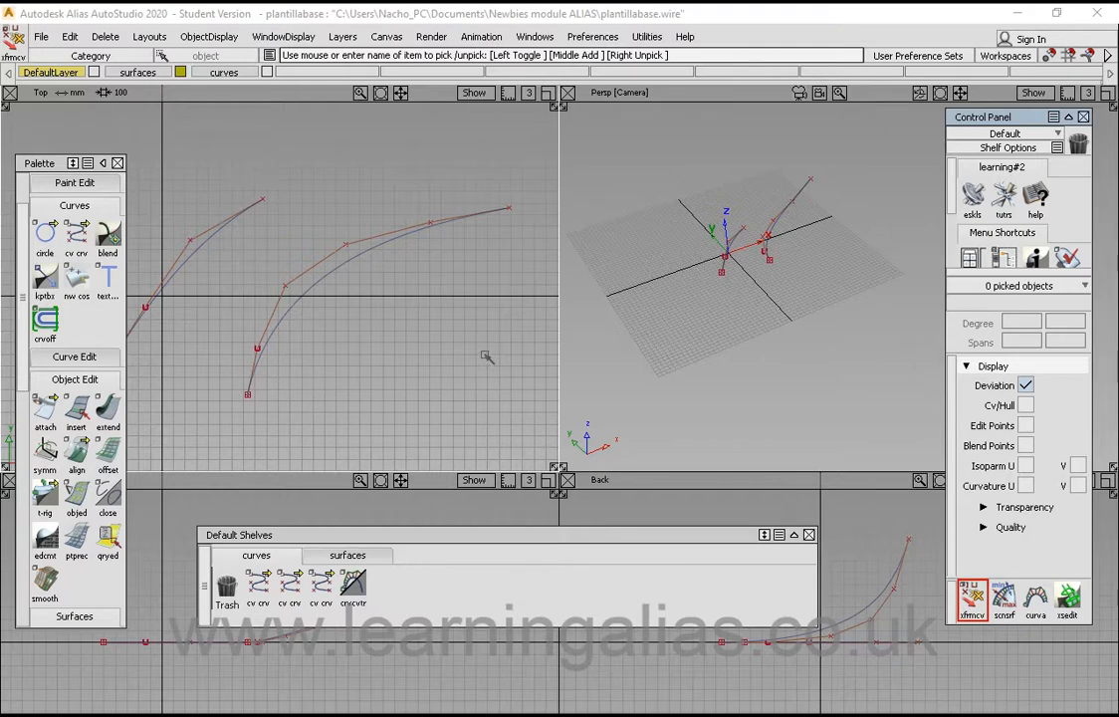
{"action": "key", "text": "ctrl+shift"}
{"action": "key", "text": "ctrl+shift"}
{"action": "key", "text": "ctrl+shift"}
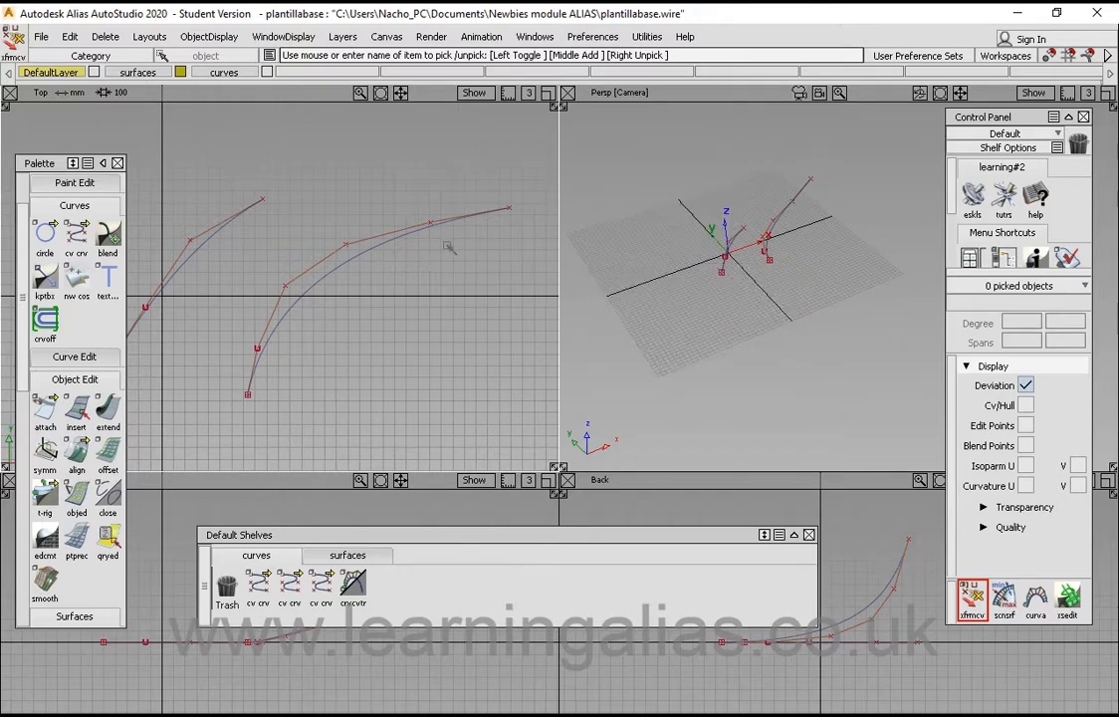
{"action": "left_click", "coordinate": [433, 224]}
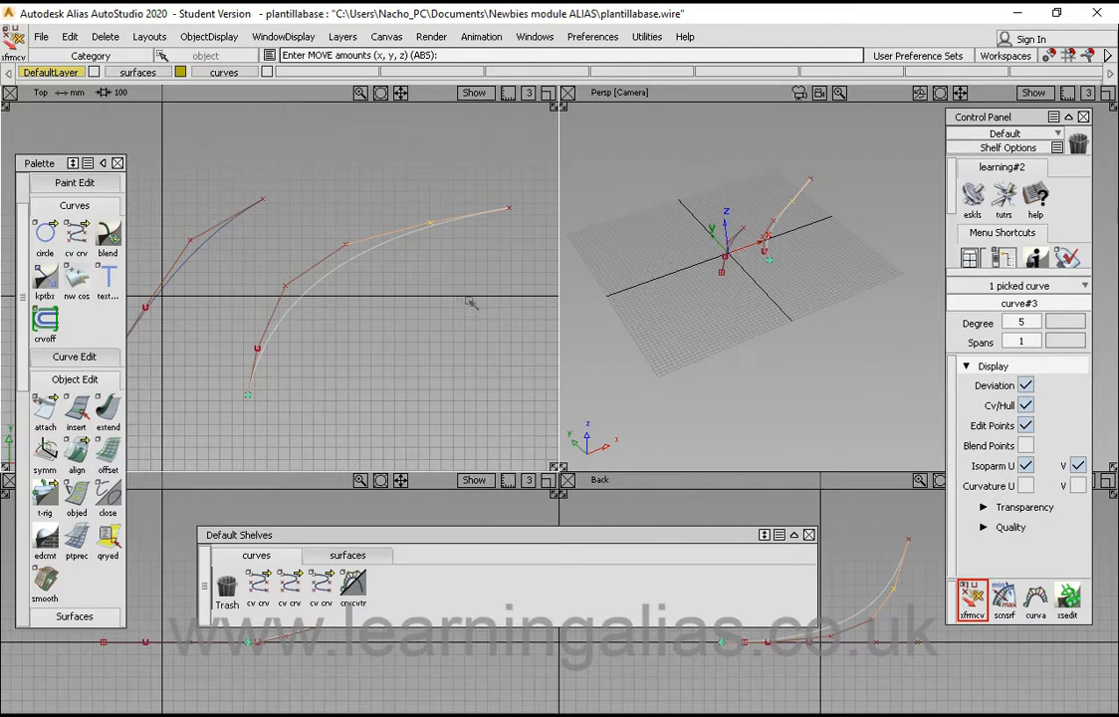
{"action": "right_click_drag", "start_coordinate": [450, 276], "coordinate": [408, 244]}
{"action": "left_click_drag", "start_coordinate": [408, 244], "coordinate": [476, 237]}
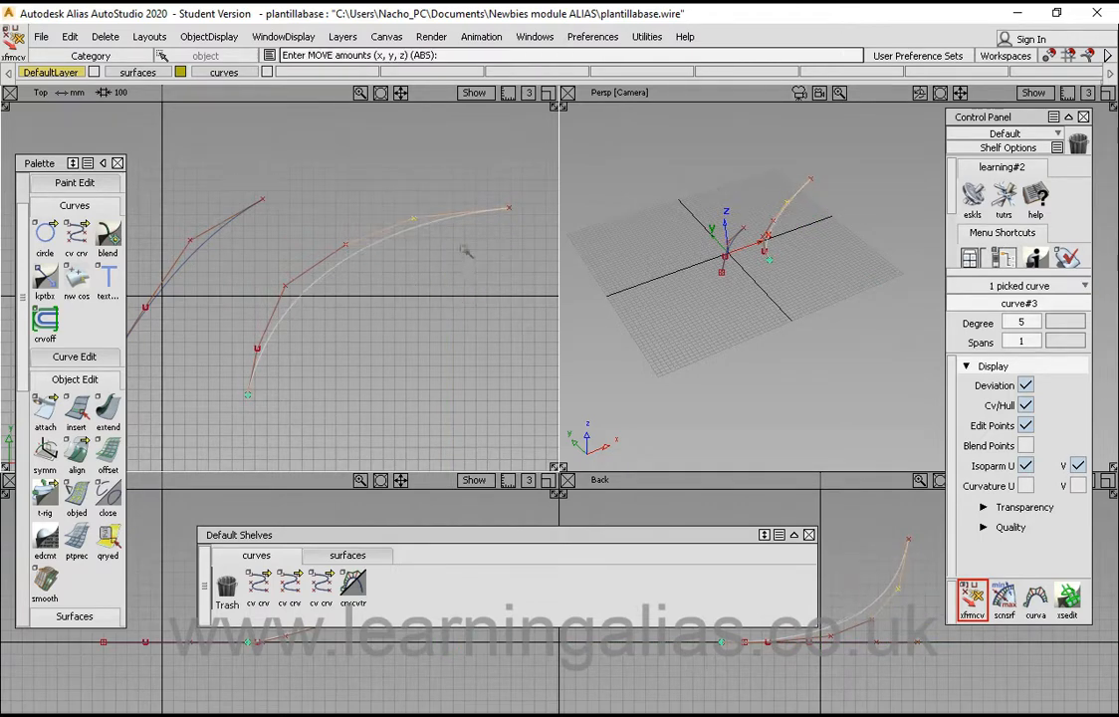
{"action": "middle_click_drag", "start_coordinate": [463, 246], "coordinate": [428, 221]}
Raise the picked CV about 127 mm in Z from the perspective view
{"action": "left_click_drag", "start_coordinate": [876, 281], "coordinate": [837, 266], "text": "alt+shift"}
{"action": "mouse_move", "coordinate": [837, 266]}
{"action": "right_mouse_down"}
{"action": "mouse_move", "coordinate": [836, 191]}
{"action": "mouse_move", "coordinate": [834, 259]}
{"action": "right_mouse_up"}
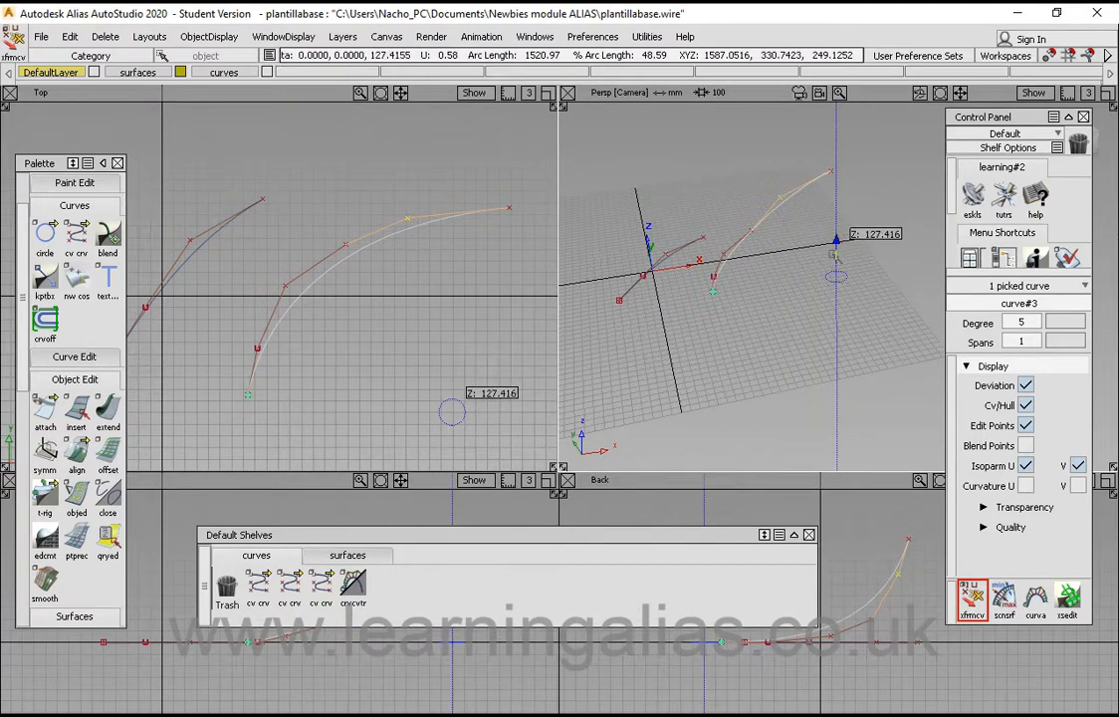
{"action": "left_click_drag", "start_coordinate": [798, 254], "coordinate": [795, 235], "text": "alt+shift"}
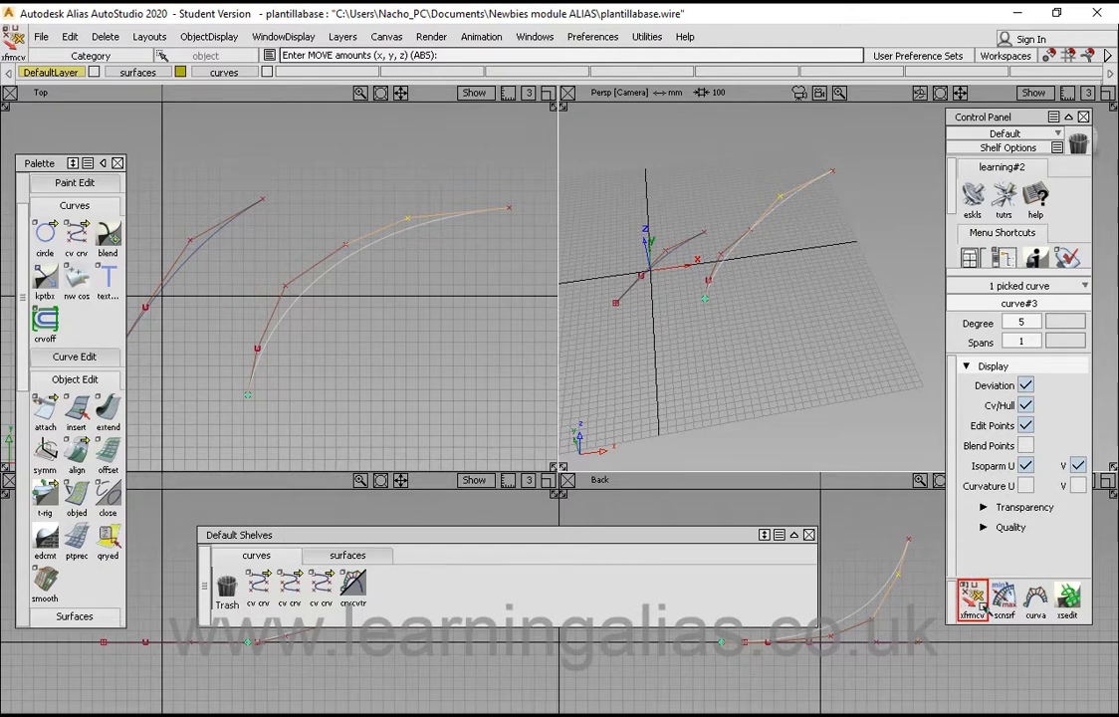
Set the Transform CV mouse sensitivity to 50
{"action": "left_click", "coordinate": [465, 279]}
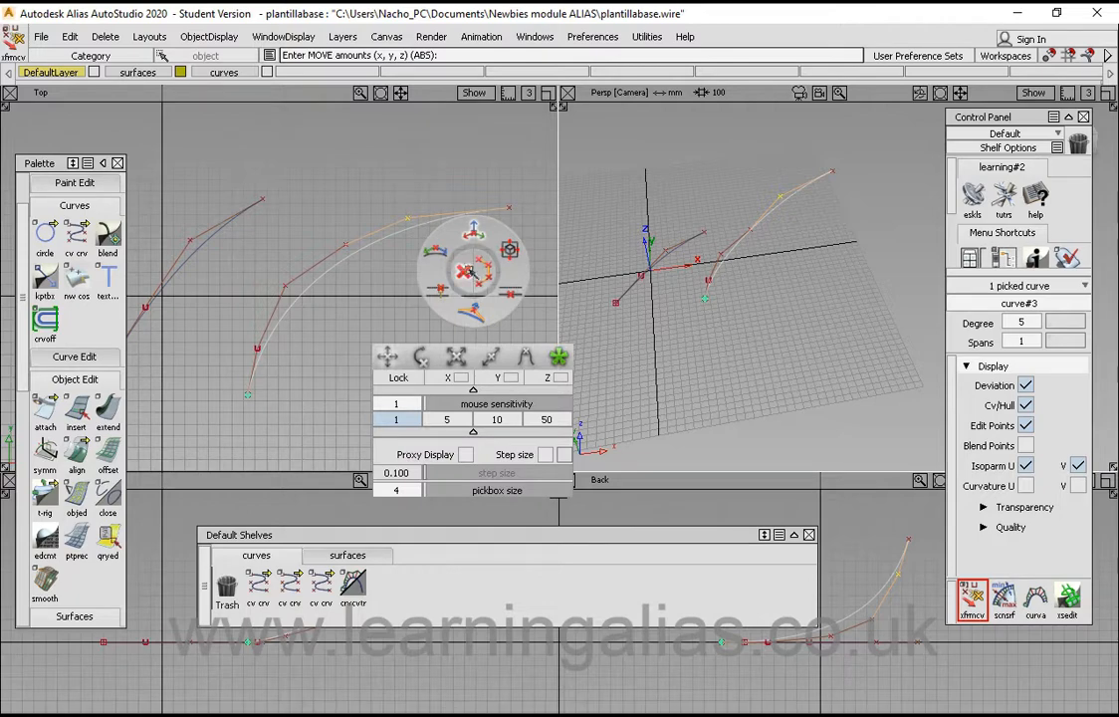
{"action": "left_click", "coordinate": [483, 190]}
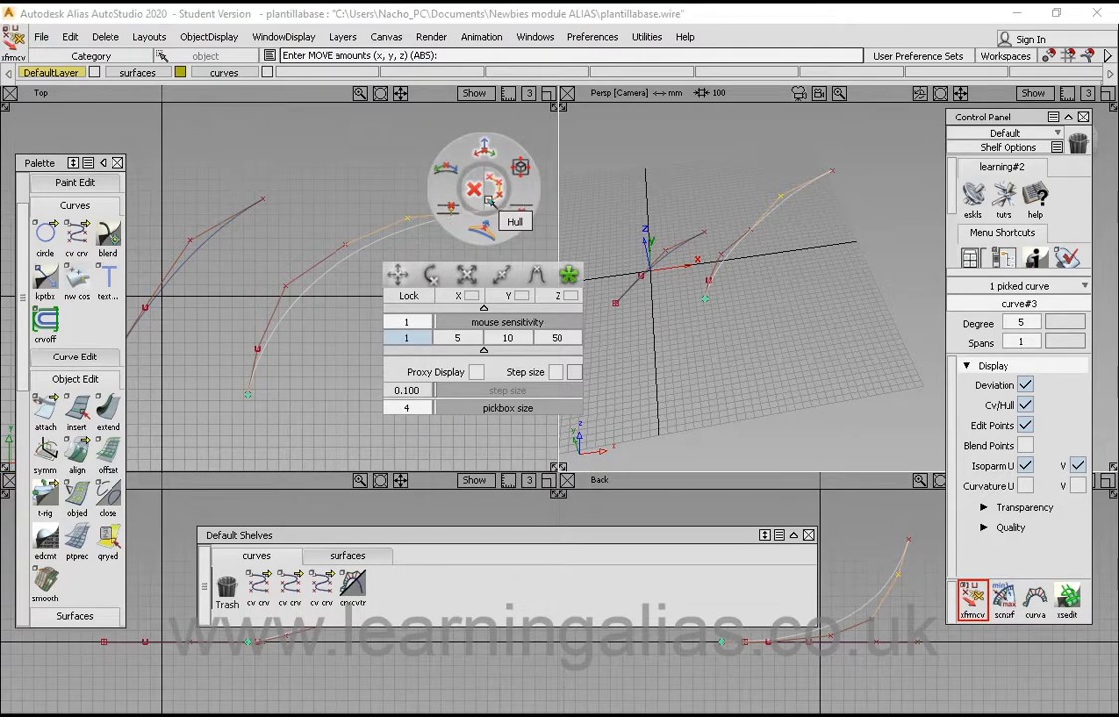
{"action": "left_click", "coordinate": [620, 225]}
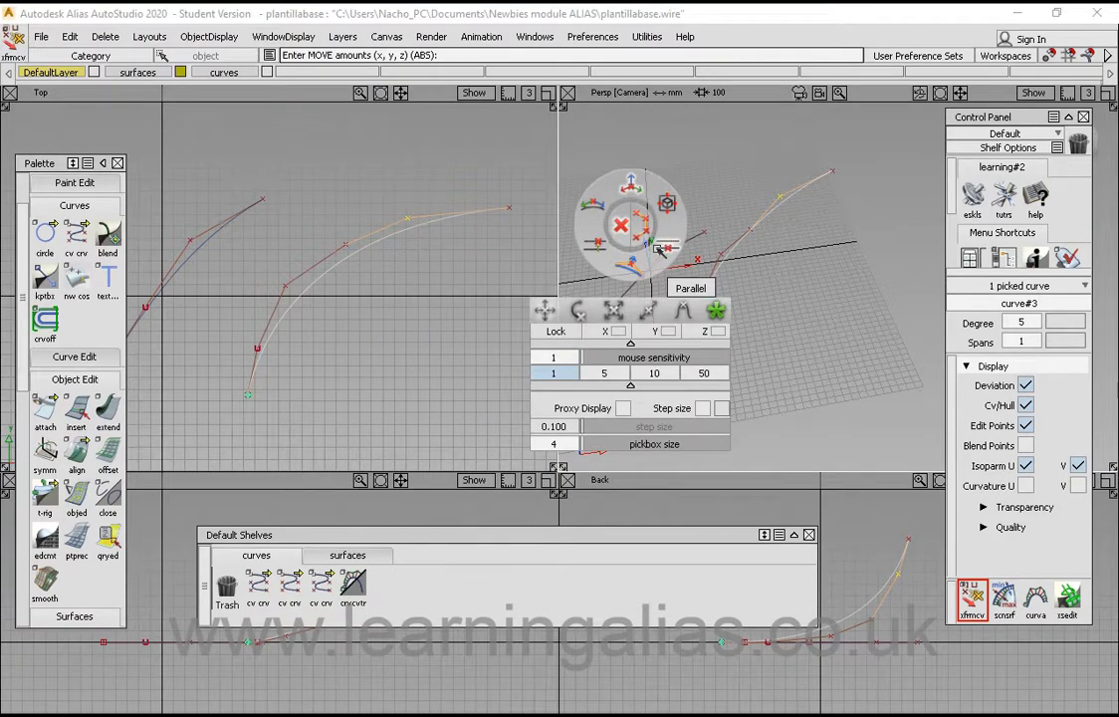
{"action": "left_click", "coordinate": [660, 249]}
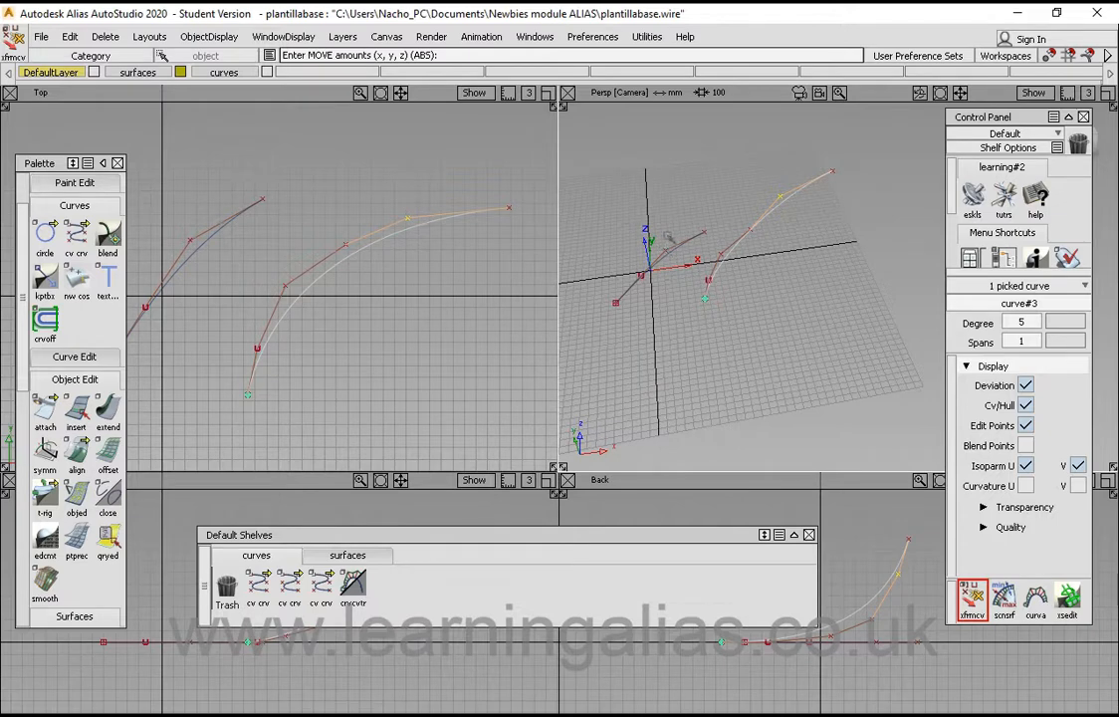
{"action": "left_click", "coordinate": [668, 237]}
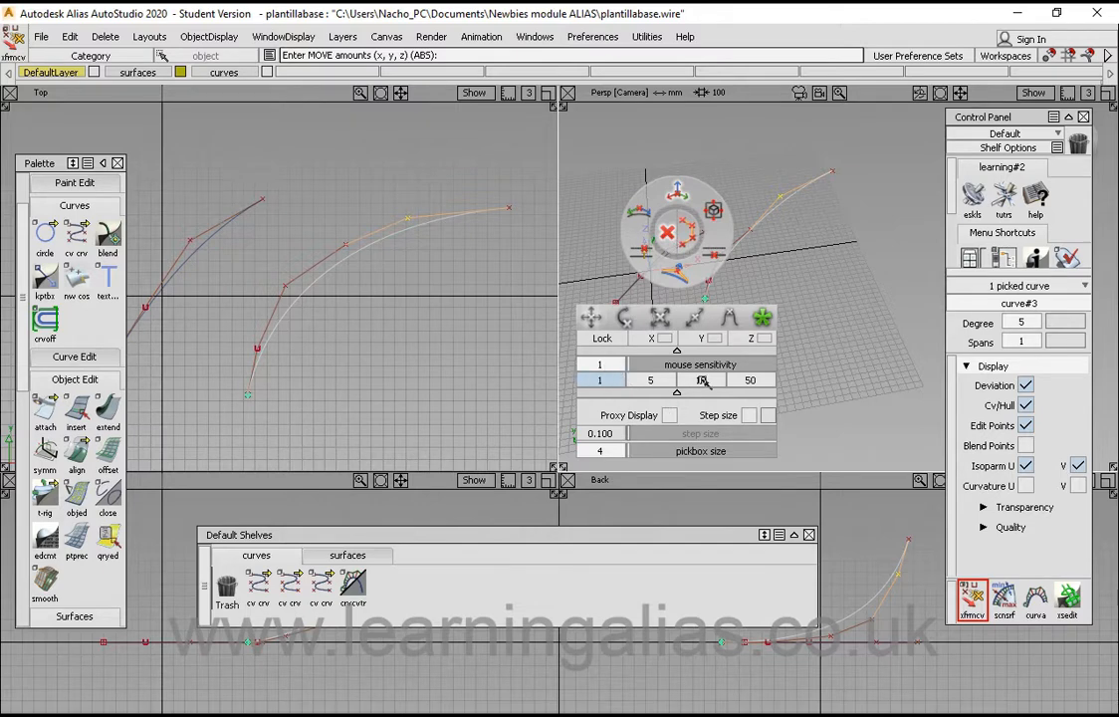
{"action": "left_click", "coordinate": [753, 381]}
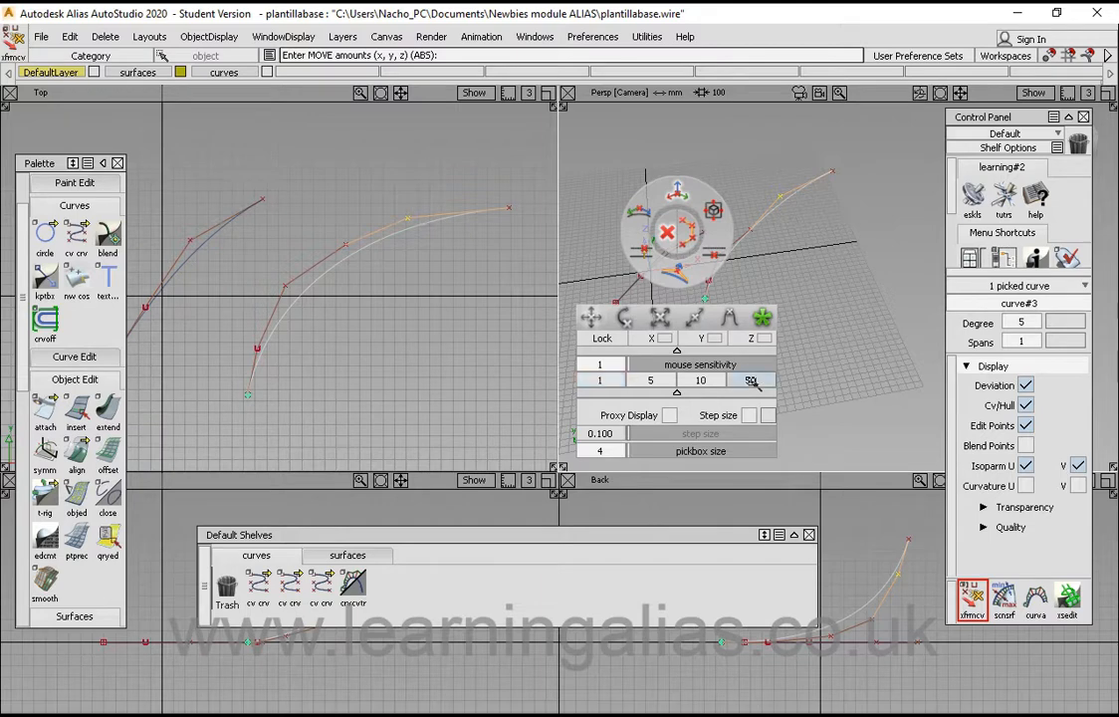
Adjust the picked CV's position in small amounts in the Top view using the 50 sensitivity
{"action": "left_click", "coordinate": [431, 255]}
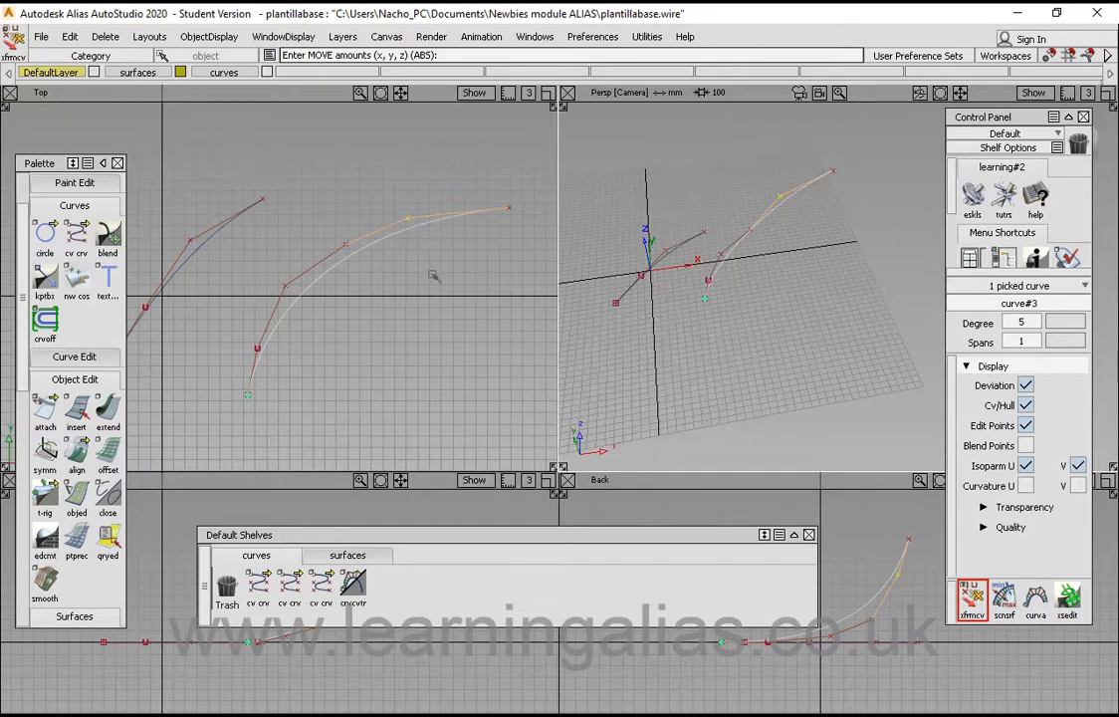
{"action": "mouse_move", "coordinate": [433, 276]}
{"action": "left_mouse_down"}
{"action": "mouse_move", "coordinate": [440, 250]}
{"action": "mouse_move", "coordinate": [433, 256]}
{"action": "left_mouse_up"}
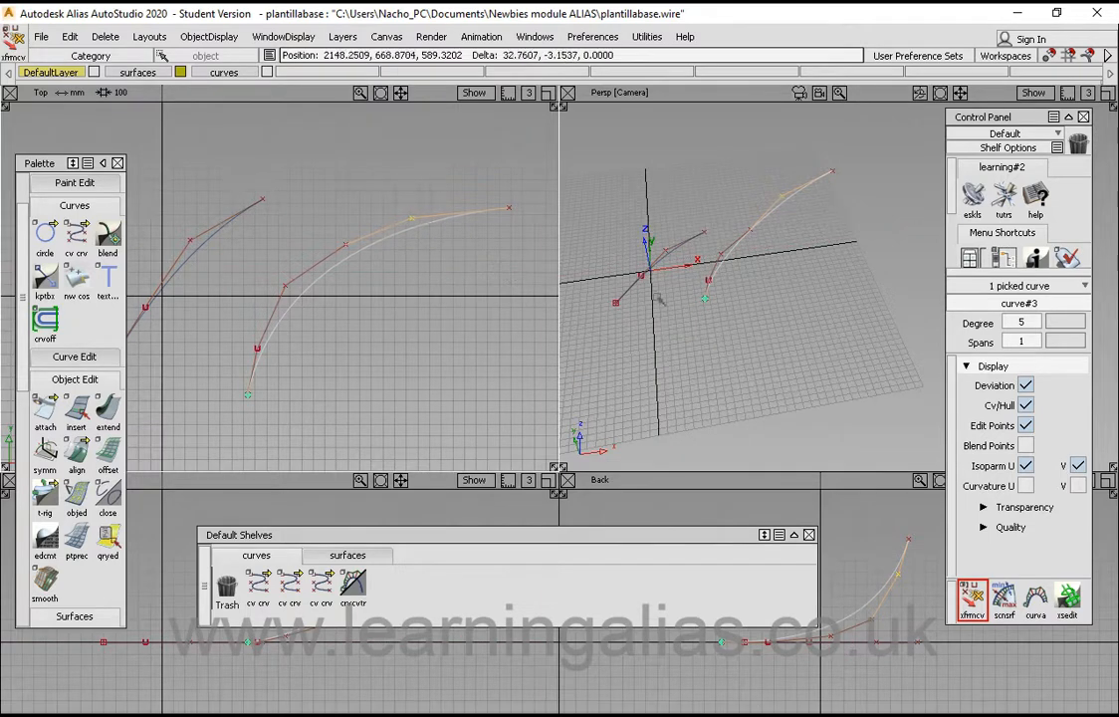
{"action": "left_click_drag", "start_coordinate": [660, 298], "coordinate": [427, 230]}
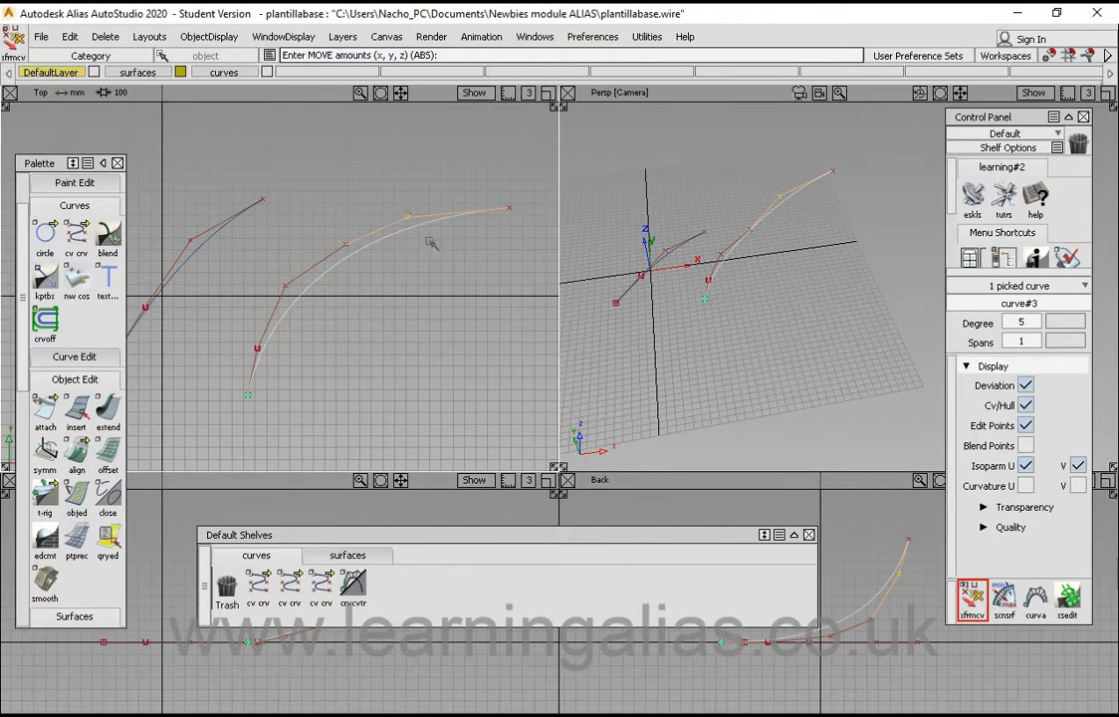
{"action": "left_click_drag", "start_coordinate": [438, 257], "coordinate": [470, 280]}
{"action": "right_click_drag", "start_coordinate": [470, 282], "coordinate": [465, 130]}
{"action": "right_click_drag", "start_coordinate": [430, 197], "coordinate": [408, 251]}
Set the Transform CV mouse sensitivity to 300
{"action": "left_click", "coordinate": [454, 276]}
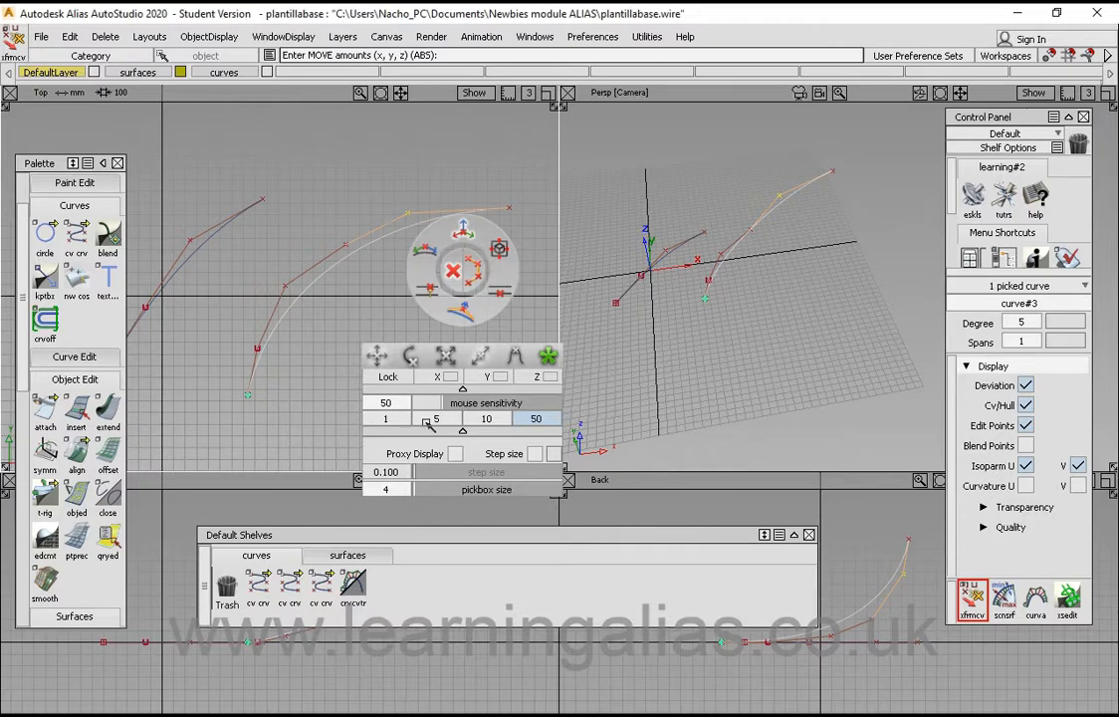
{"action": "key", "text": "space"}
{"action": "key", "text": "space"}
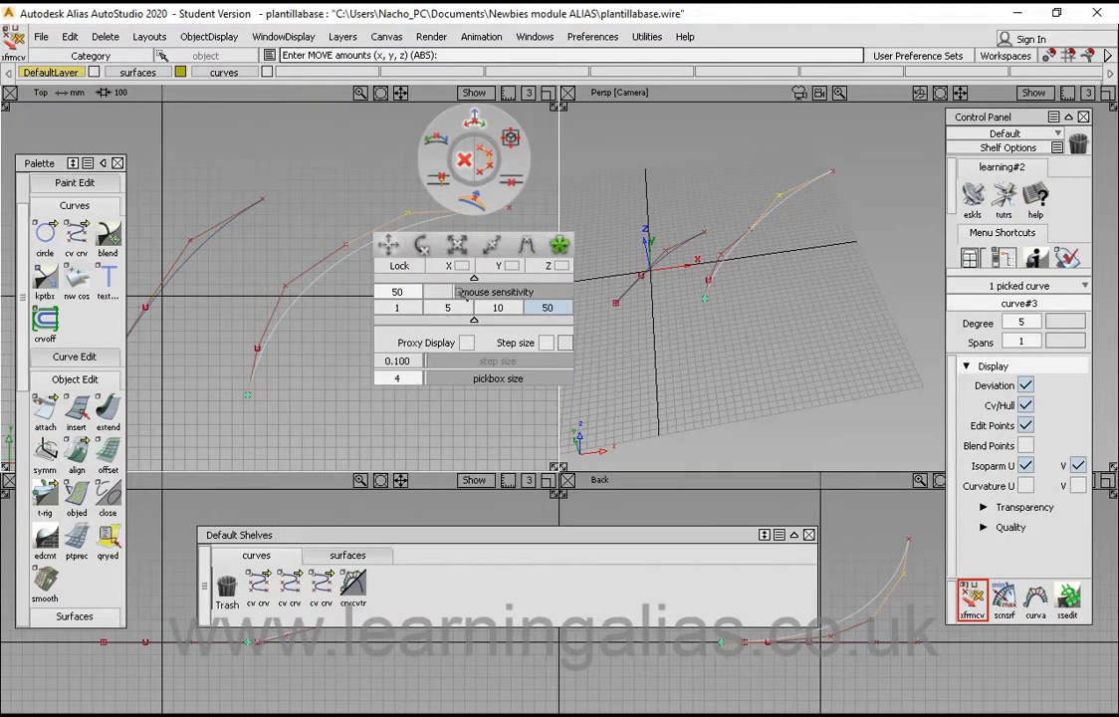
{"action": "left_click_drag", "start_coordinate": [448, 294], "coordinate": [411, 294]}
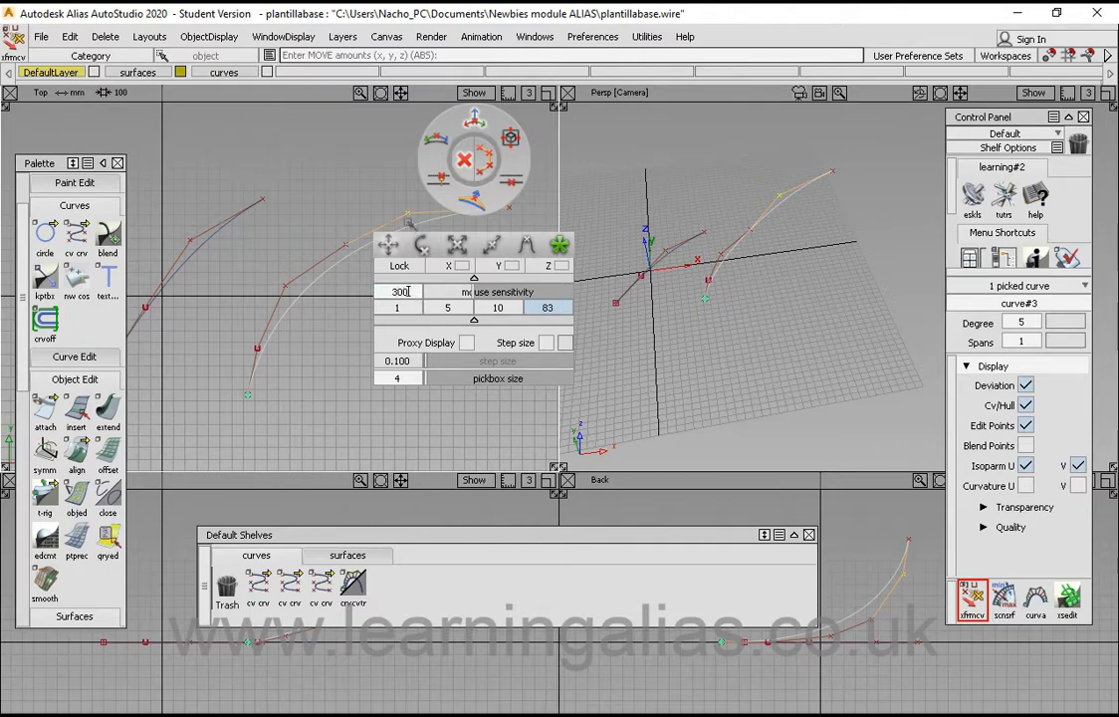
Nudge the picked CV upward in very fine increments in a close-up of the Top view
{"action": "key", "text": "shift+alt"}
{"action": "right_click_drag", "start_coordinate": [415, 289], "coordinate": [425, 171], "text": "alt+shift"}
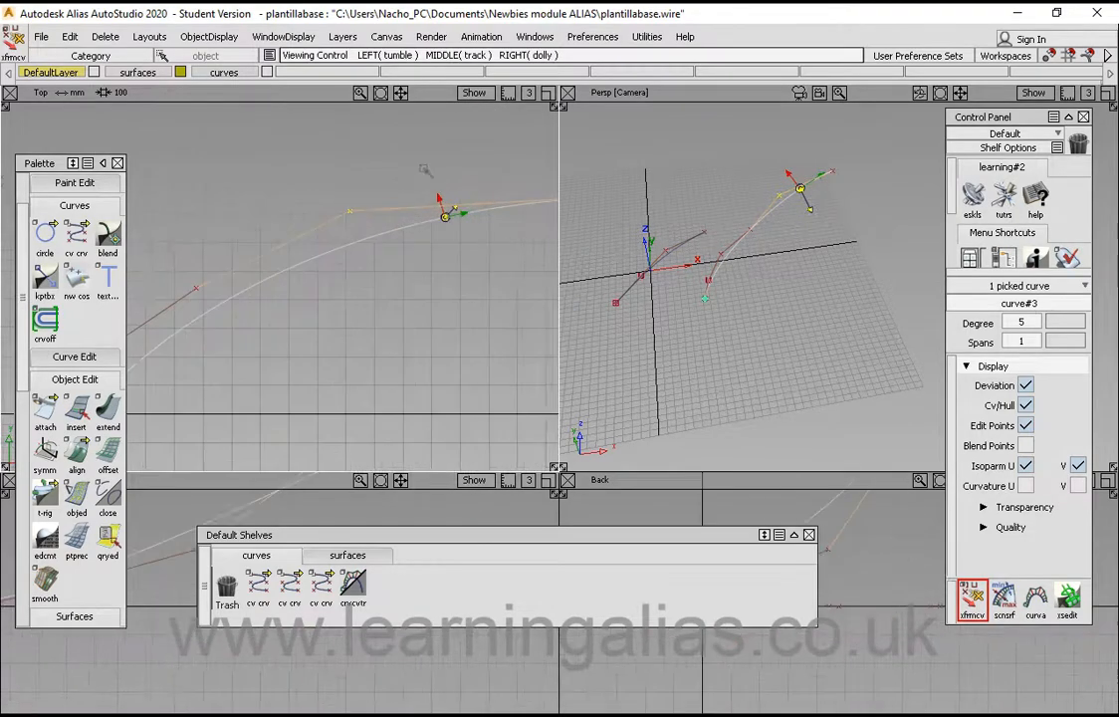
{"action": "middle_click_drag", "start_coordinate": [389, 215], "coordinate": [416, 274], "text": "alt+shift"}
{"action": "right_click_drag", "start_coordinate": [412, 286], "coordinate": [411, 244], "text": "alt+shift"}
{"action": "left_click_drag", "start_coordinate": [411, 171], "coordinate": [409, 133]}
{"action": "left_click_drag", "start_coordinate": [402, 310], "coordinate": [419, 99]}
{"action": "left_click_drag", "start_coordinate": [440, 229], "coordinate": [438, 162]}
{"action": "left_click_drag", "start_coordinate": [429, 285], "coordinate": [419, 132]}
{"action": "left_click_drag", "start_coordinate": [410, 289], "coordinate": [424, 149]}
{"action": "left_click_drag", "start_coordinate": [422, 314], "coordinate": [428, 199]}
{"action": "left_click_drag", "start_coordinate": [450, 354], "coordinate": [425, 216]}
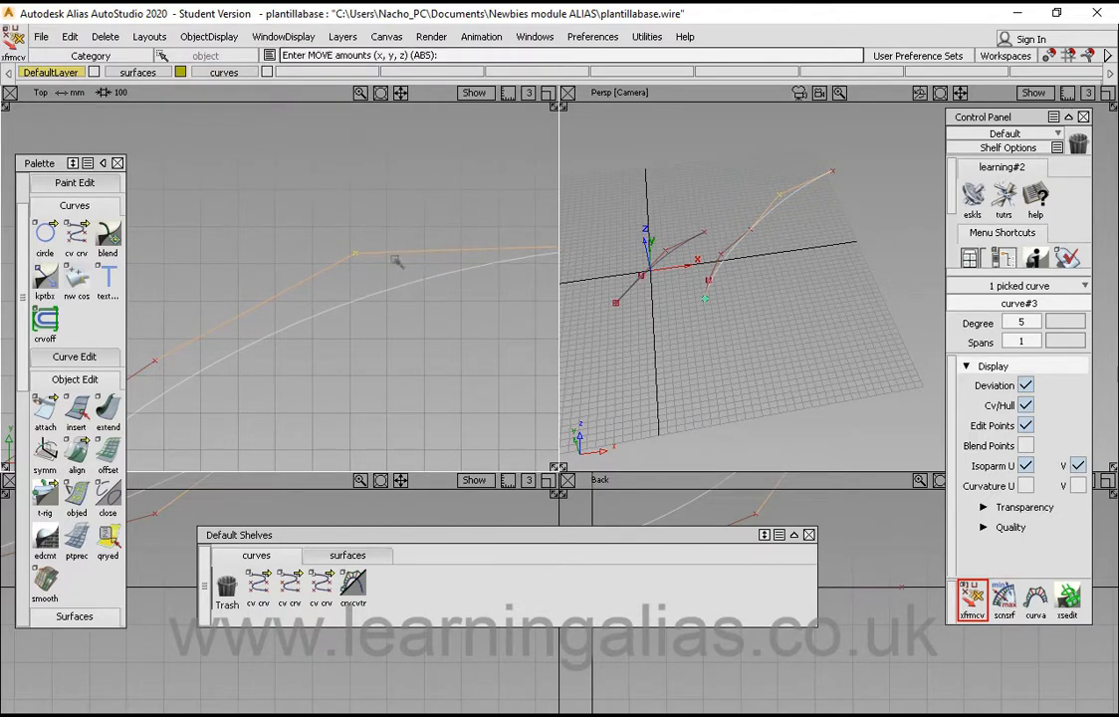
{"action": "right_click_drag", "start_coordinate": [399, 282], "coordinate": [399, 264], "text": "alt+shift"}
{"action": "middle_click_drag", "start_coordinate": [400, 265], "coordinate": [486, 237], "text": "alt+shift"}
{"action": "mouse_move", "coordinate": [439, 281]}
{"action": "middle_mouse_down", "text": "alt+shift"}
{"action": "mouse_move", "coordinate": [292, 287]}
{"action": "mouse_move", "coordinate": [423, 282]}
{"action": "middle_mouse_up", "text": "alt+shift"}
{"action": "right_click_drag", "start_coordinate": [424, 283], "coordinate": [400, 282], "text": "alt+shift"}
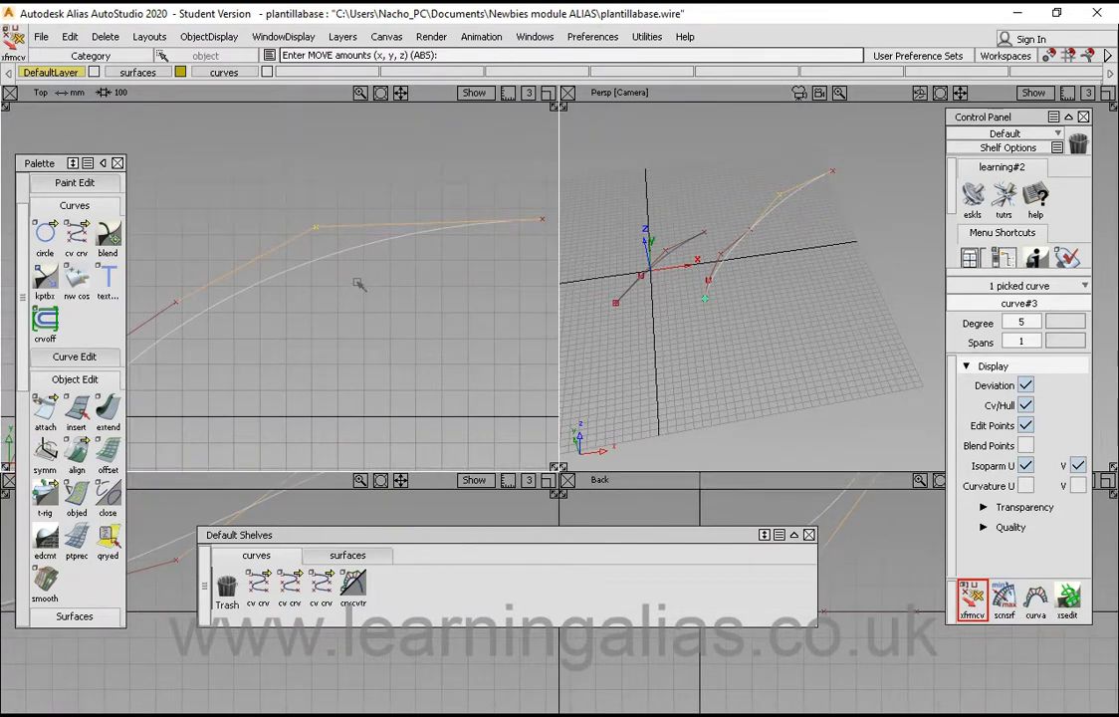
Lower the mouse sensitivity to 5 and move the picked CV outward and toward the curve's end
{"action": "left_click", "coordinate": [313, 227]}
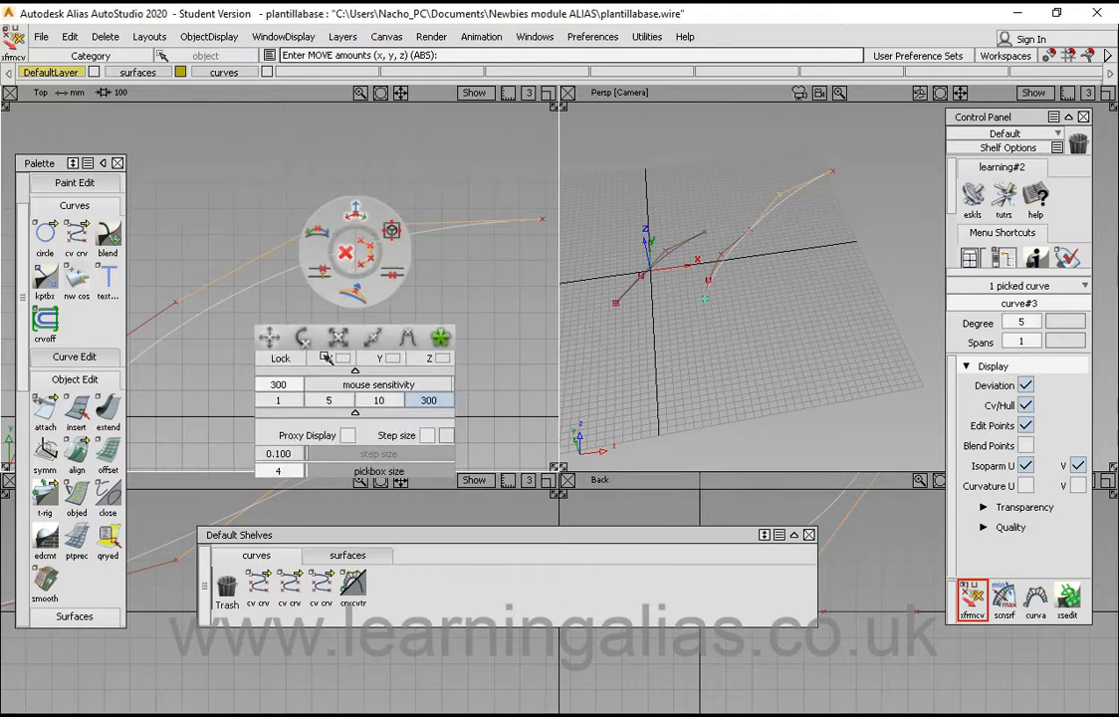
{"action": "key", "text": "space"}
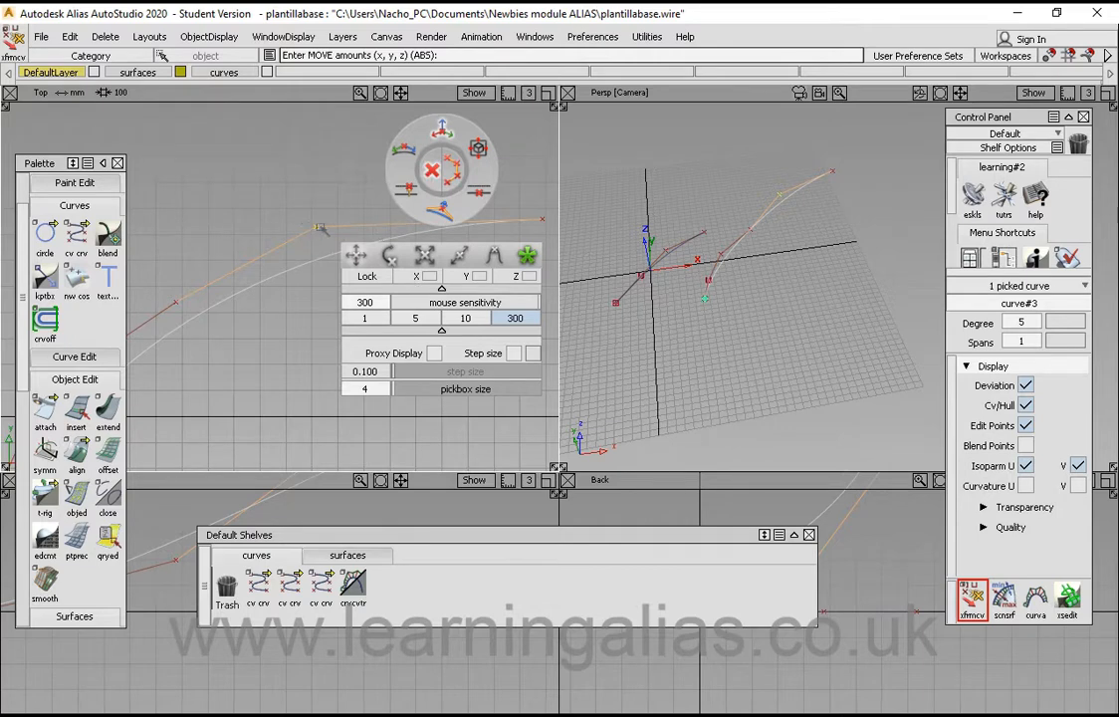
{"action": "left_click", "coordinate": [415, 317]}
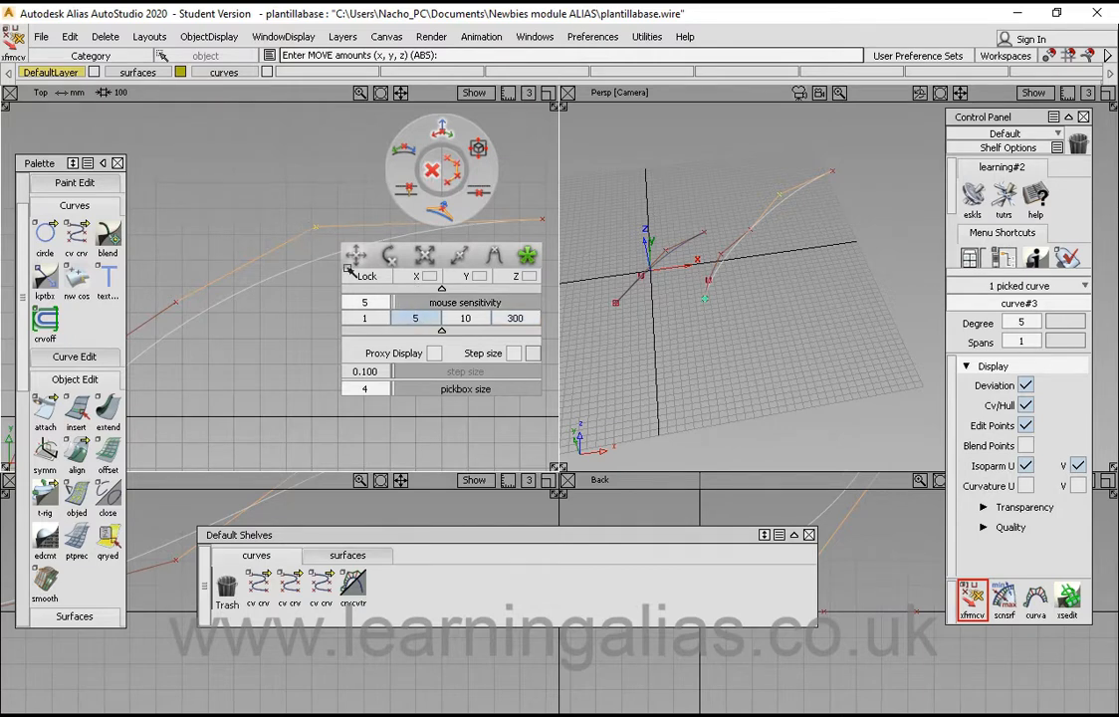
{"action": "left_click_drag", "start_coordinate": [305, 237], "coordinate": [444, 232]}
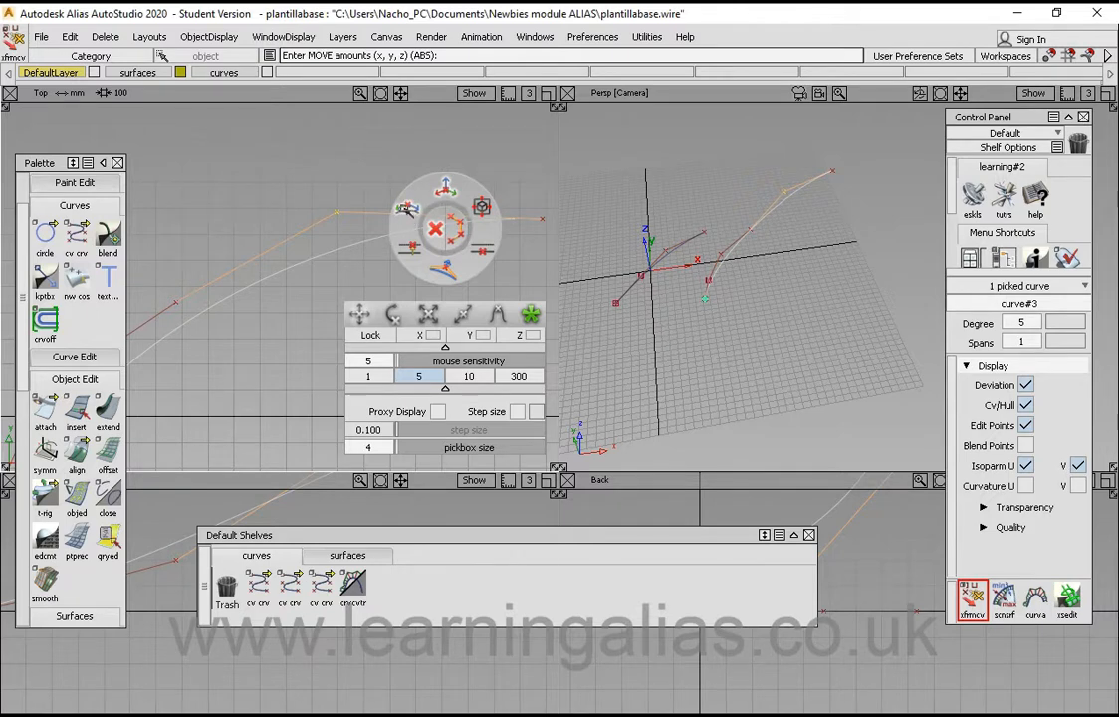
Switch Transform CV to the mode that slides the CV along its hull and set the mouse sensitivity to 1
{"action": "left_click", "coordinate": [407, 208]}
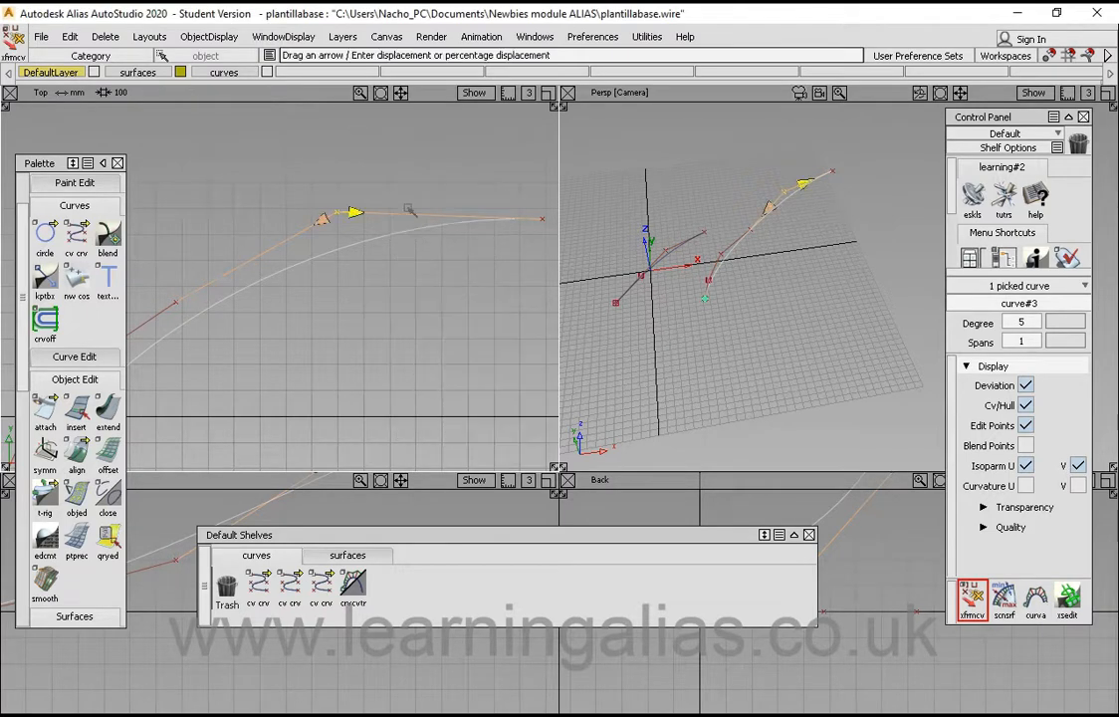
{"action": "key", "text": "space"}
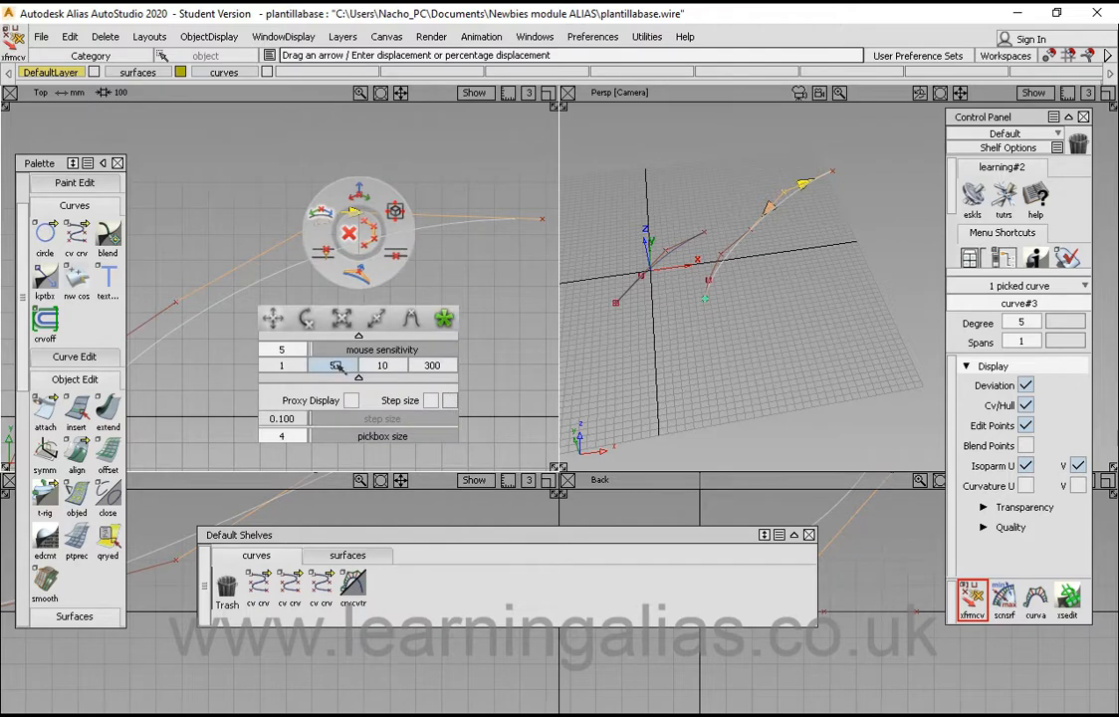
{"action": "left_click", "coordinate": [285, 365]}
{"action": "left_click", "coordinate": [359, 228]}
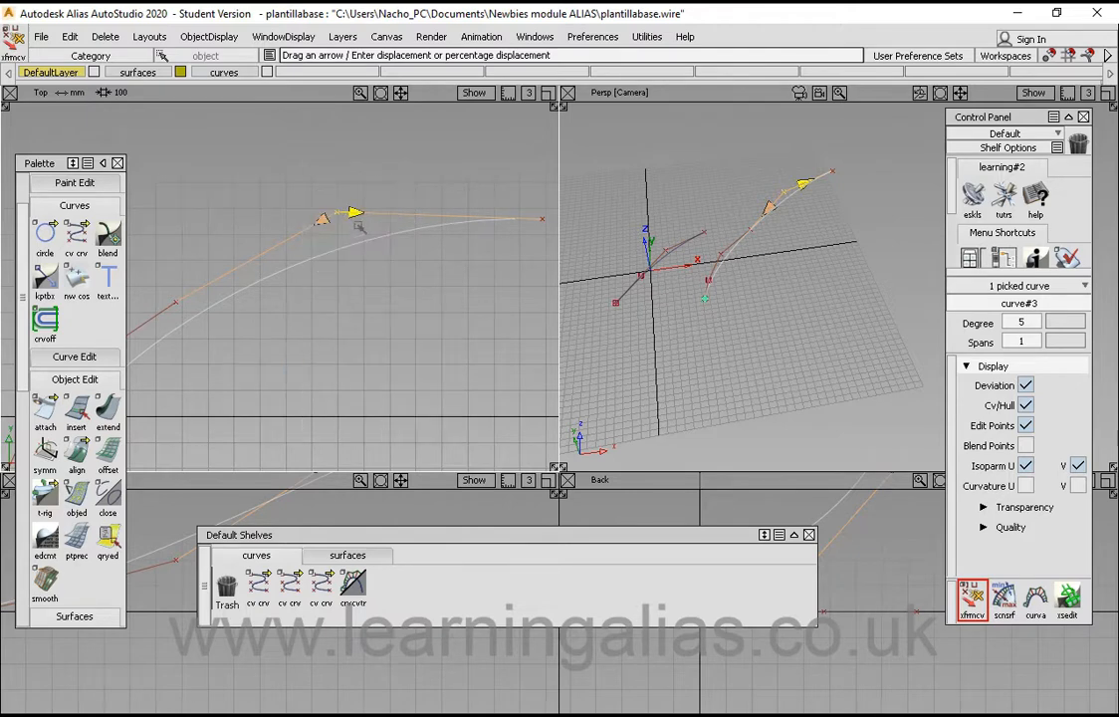
Slide the picked CV slightly along the hull toward the curve's end CV in the Top view
{"action": "left_click_drag", "start_coordinate": [356, 228], "coordinate": [368, 237]}
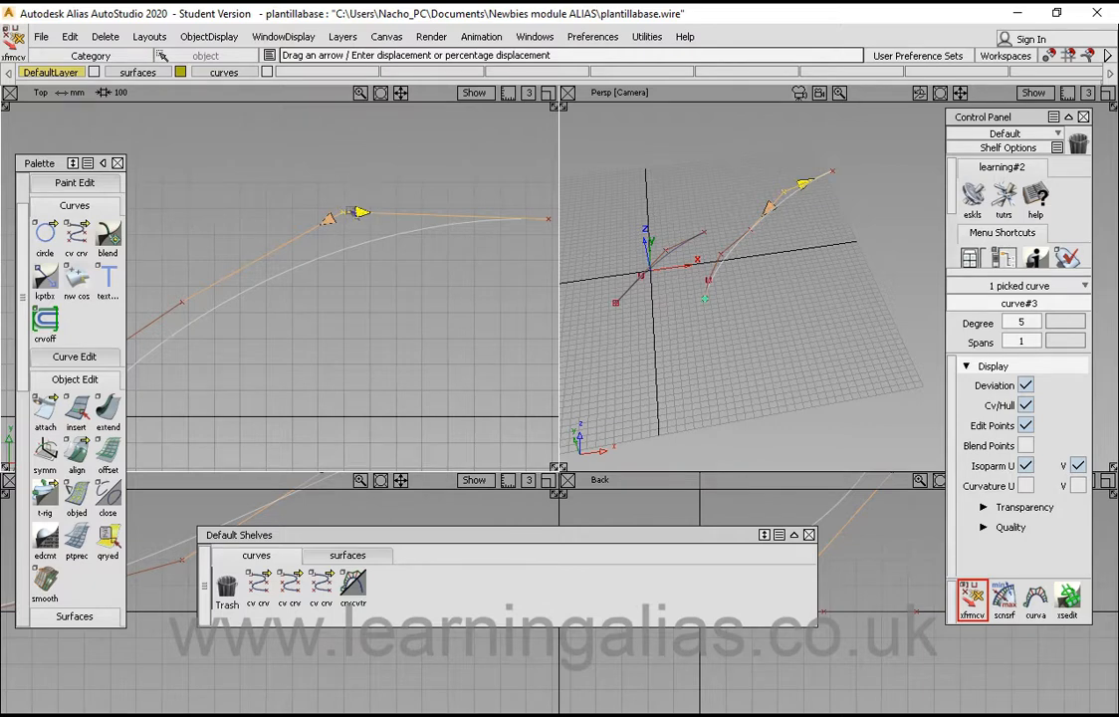
{"action": "mouse_move", "coordinate": [364, 217]}
{"action": "left_mouse_down"}
{"action": "mouse_move", "coordinate": [447, 216]}
{"action": "mouse_move", "coordinate": [290, 211]}
{"action": "mouse_move", "coordinate": [380, 218]}
{"action": "mouse_move", "coordinate": [368, 219]}
{"action": "left_mouse_up"}
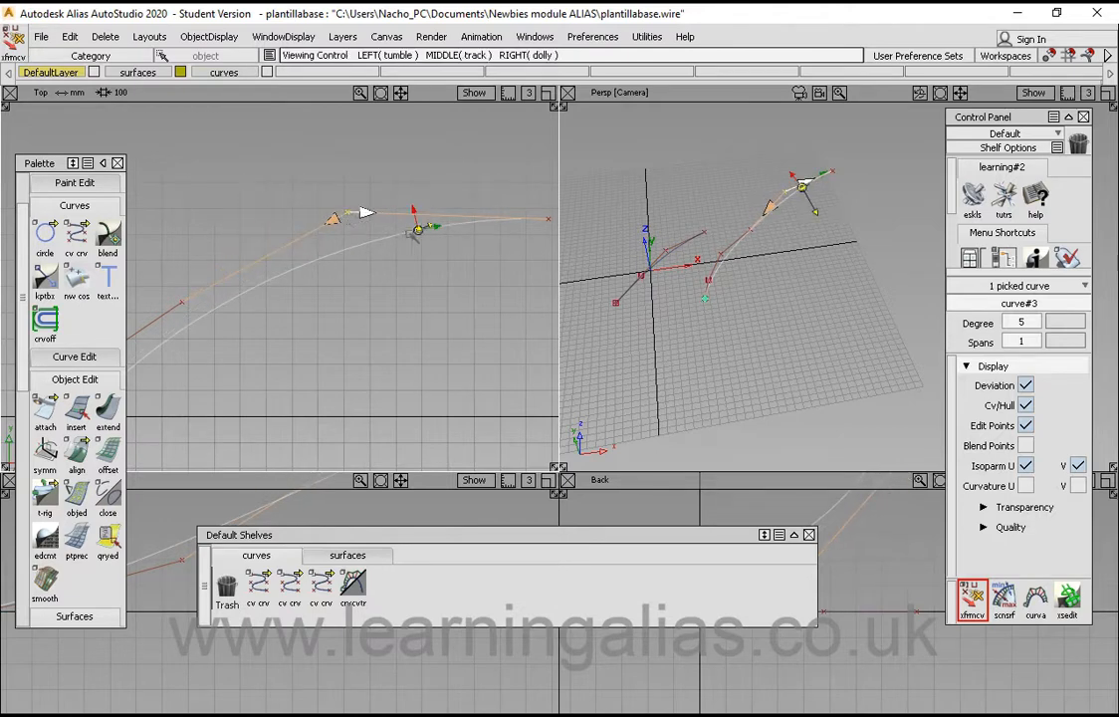
{"action": "middle_click_drag", "start_coordinate": [390, 232], "coordinate": [337, 240], "text": "alt+shift"}
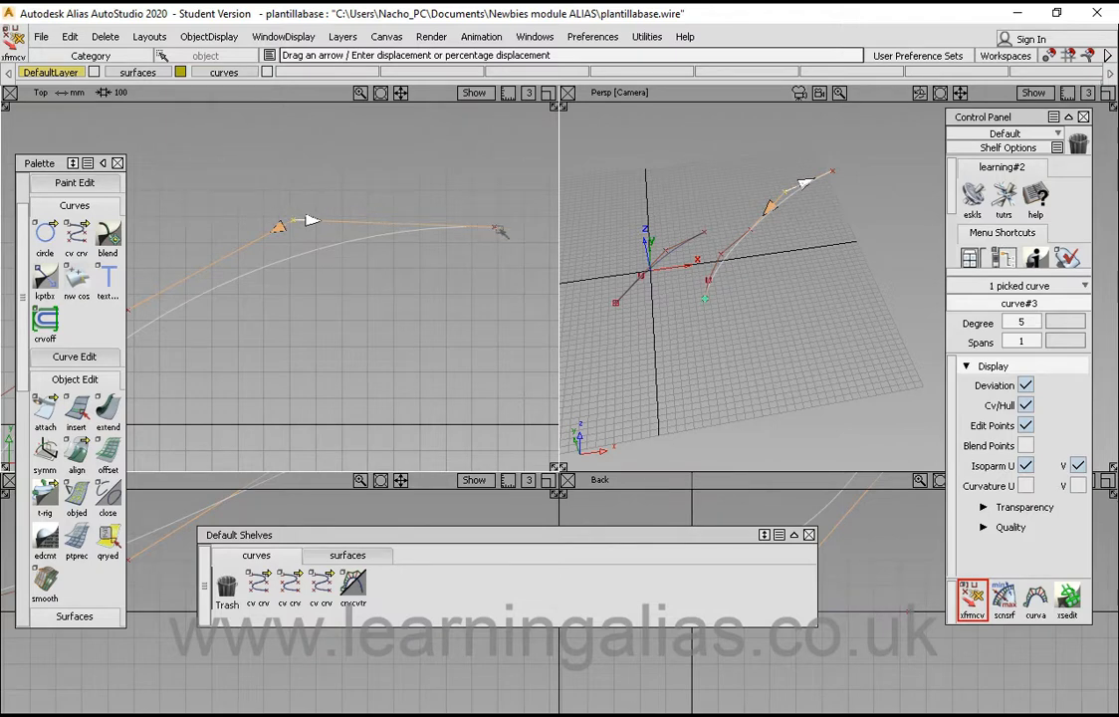
{"action": "middle_click_drag", "start_coordinate": [308, 218], "coordinate": [438, 181], "text": "alt+shift"}
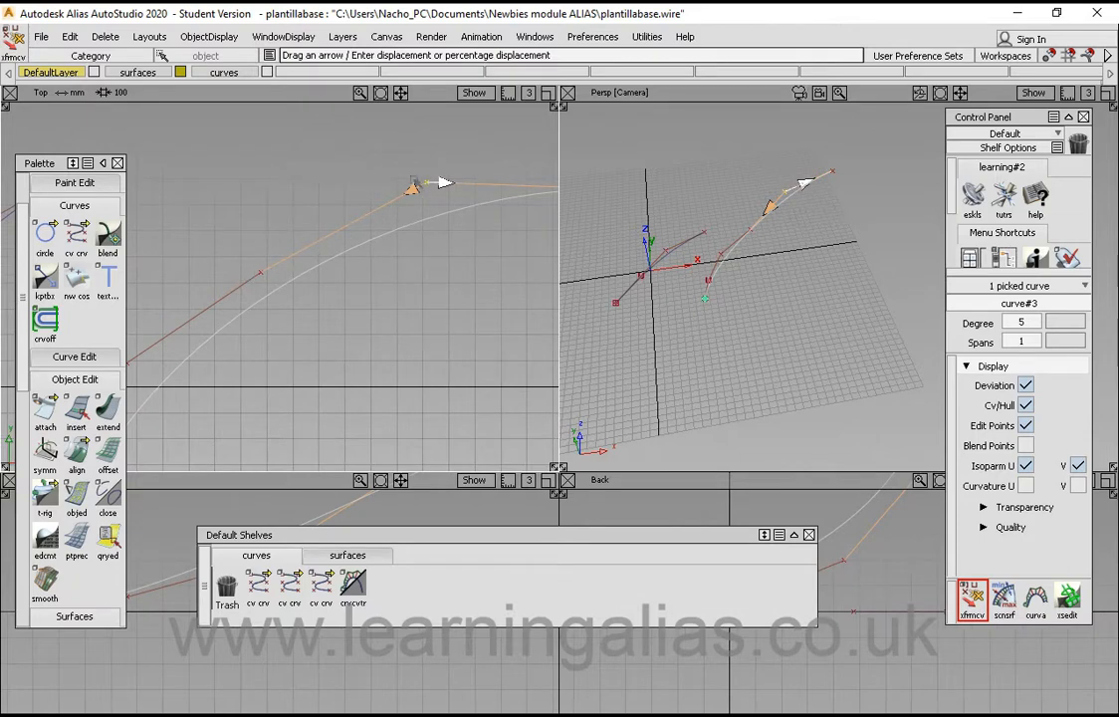
{"action": "middle_click_drag", "start_coordinate": [414, 186], "coordinate": [374, 189], "text": "alt+shift"}
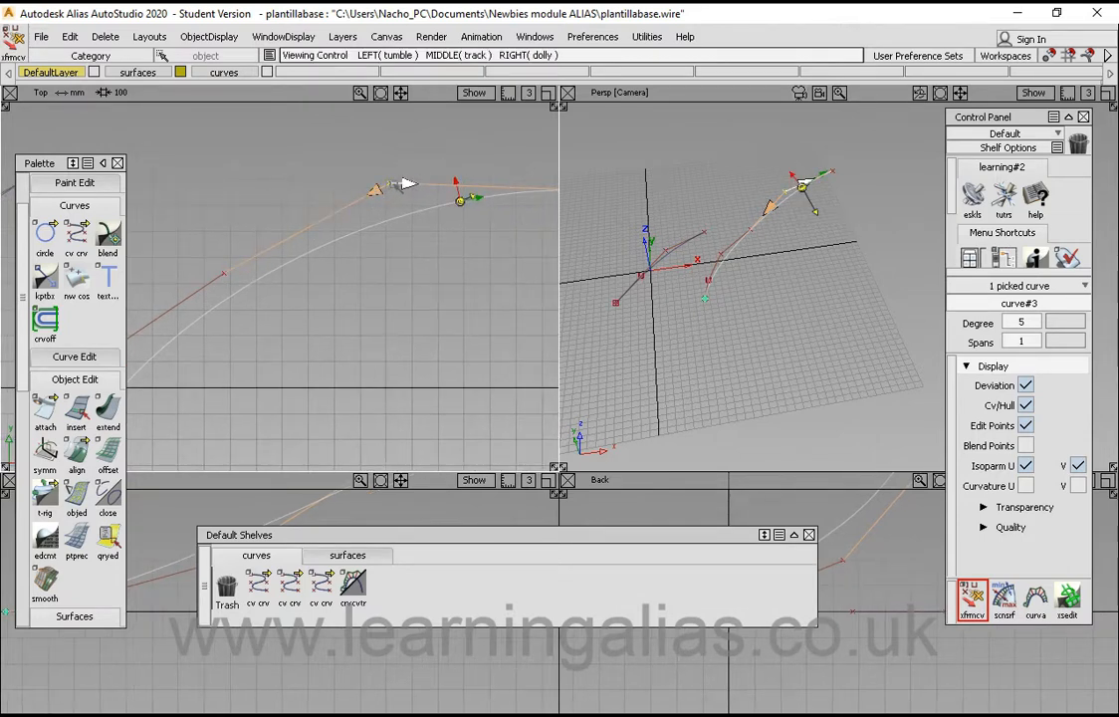
Slide the picked CV slightly back along its hull, away from the curve's end CV, in the Top view
{"action": "left_click", "coordinate": [392, 183], "text": "alt+shift"}
{"action": "right_click_drag", "start_coordinate": [384, 185], "coordinate": [391, 194], "text": "alt+shift"}
{"action": "middle_click_drag", "start_coordinate": [398, 204], "coordinate": [392, 220], "text": "alt+shift"}
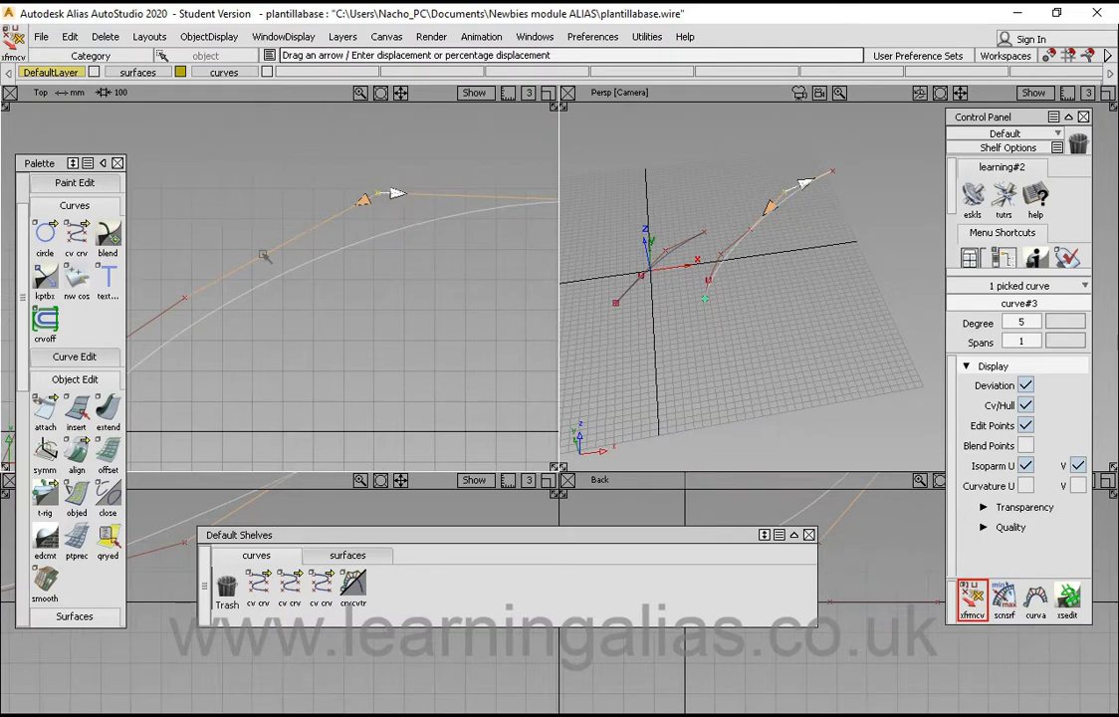
{"action": "middle_click_drag", "start_coordinate": [361, 206], "coordinate": [464, 149], "text": "alt+shift"}
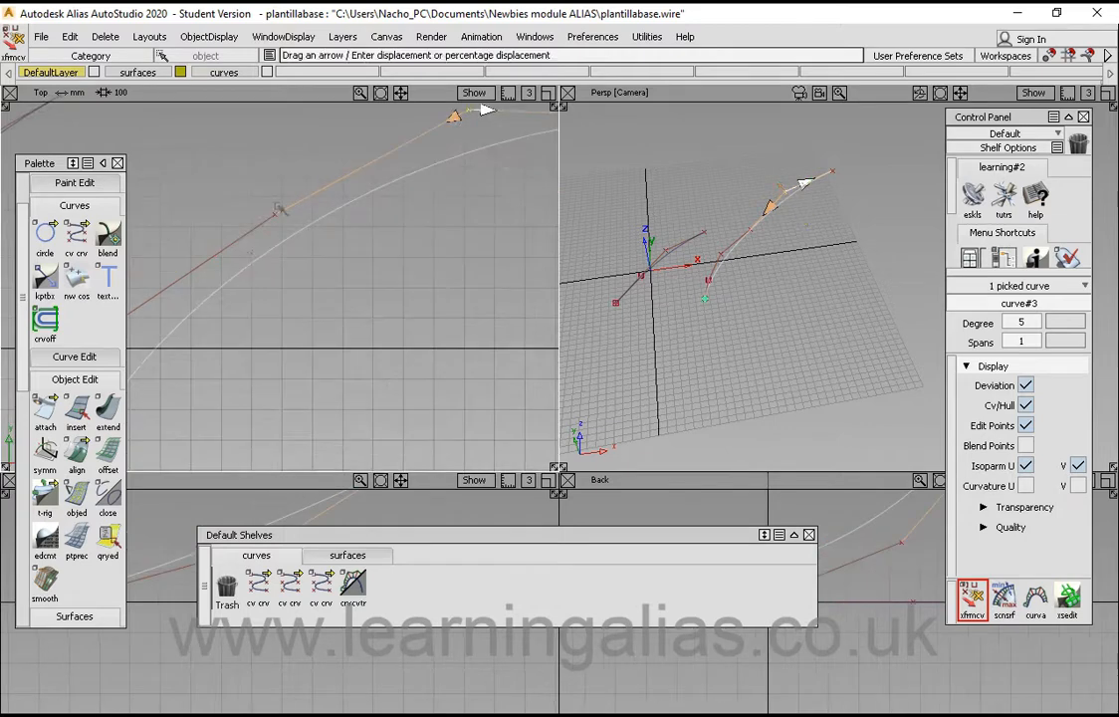
{"action": "middle_click_drag", "start_coordinate": [393, 230], "coordinate": [511, 201], "text": "alt+shift"}
{"action": "middle_click_drag", "start_coordinate": [412, 198], "coordinate": [237, 308], "text": "alt+shift"}
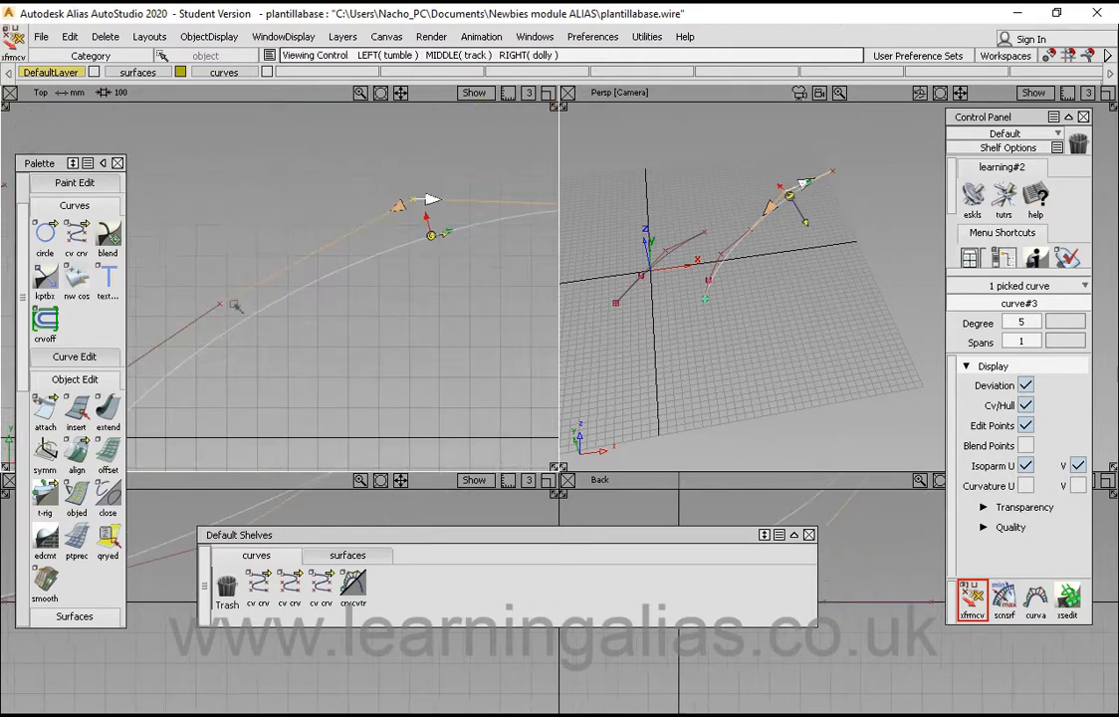
{"action": "mouse_move", "coordinate": [430, 199]}
{"action": "left_mouse_down"}
{"action": "mouse_move", "coordinate": [392, 220]}
{"action": "mouse_move", "coordinate": [387, 212]}
{"action": "mouse_move", "coordinate": [417, 200]}
{"action": "left_mouse_up"}
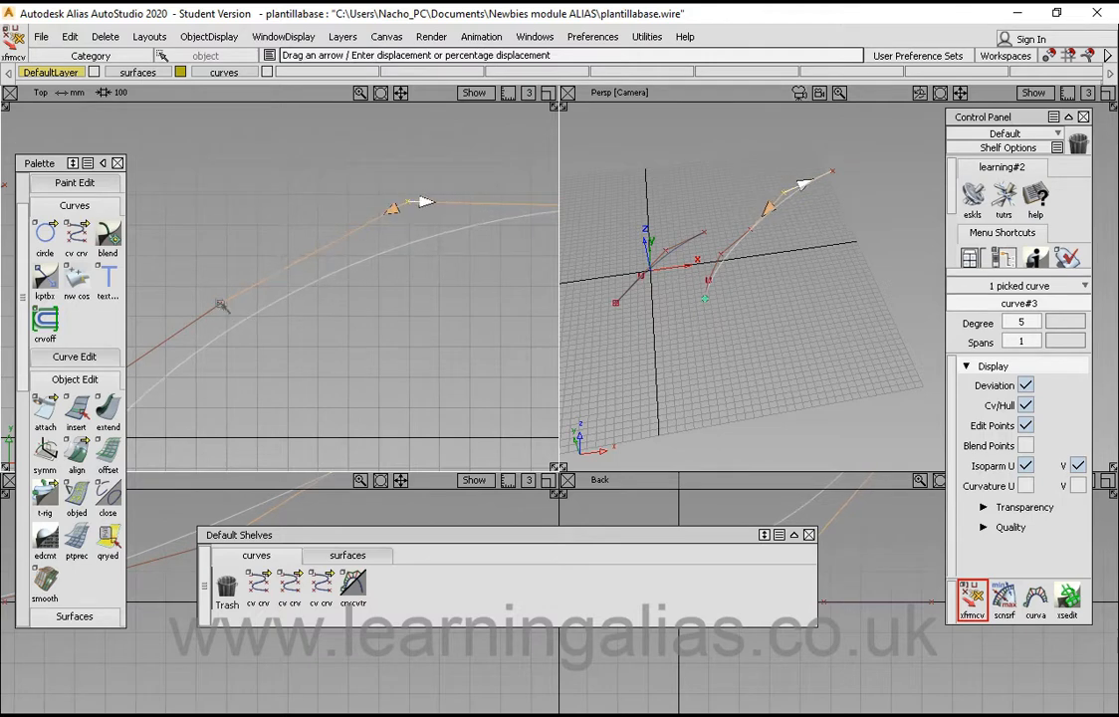
Pick the third CV from the curve's start and slide it along the hull toward the second CV
{"action": "middle_click_drag", "start_coordinate": [230, 300], "coordinate": [396, 257], "text": "alt+shift"}
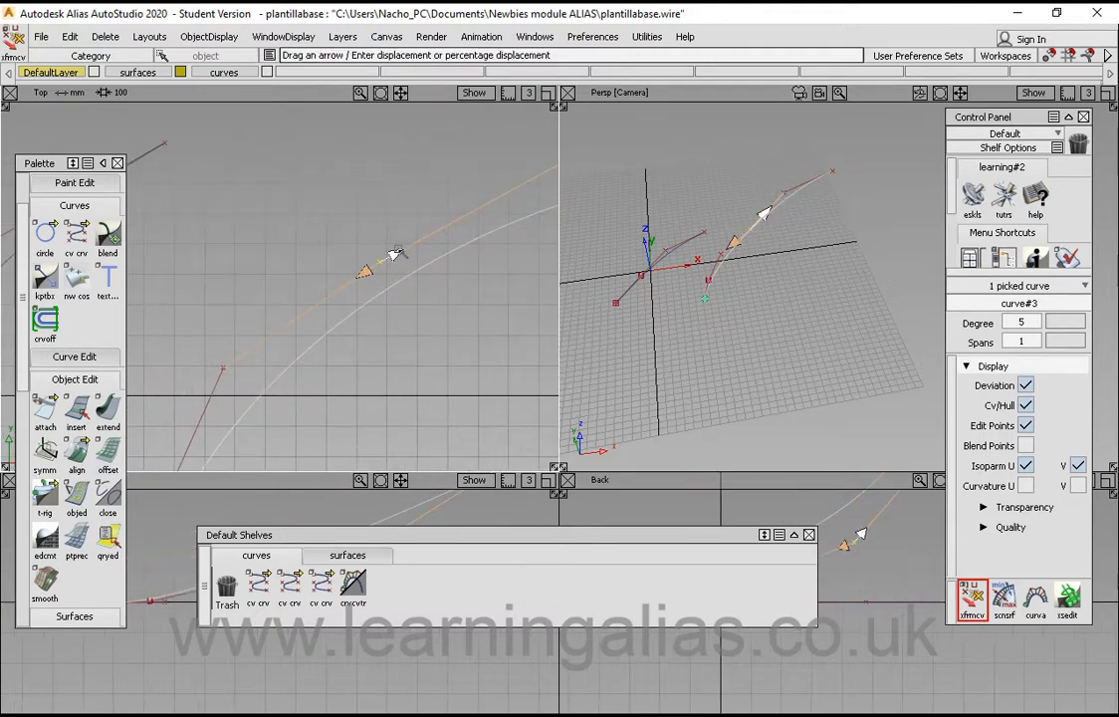
{"action": "left_click_drag", "start_coordinate": [412, 261], "coordinate": [304, 364]}
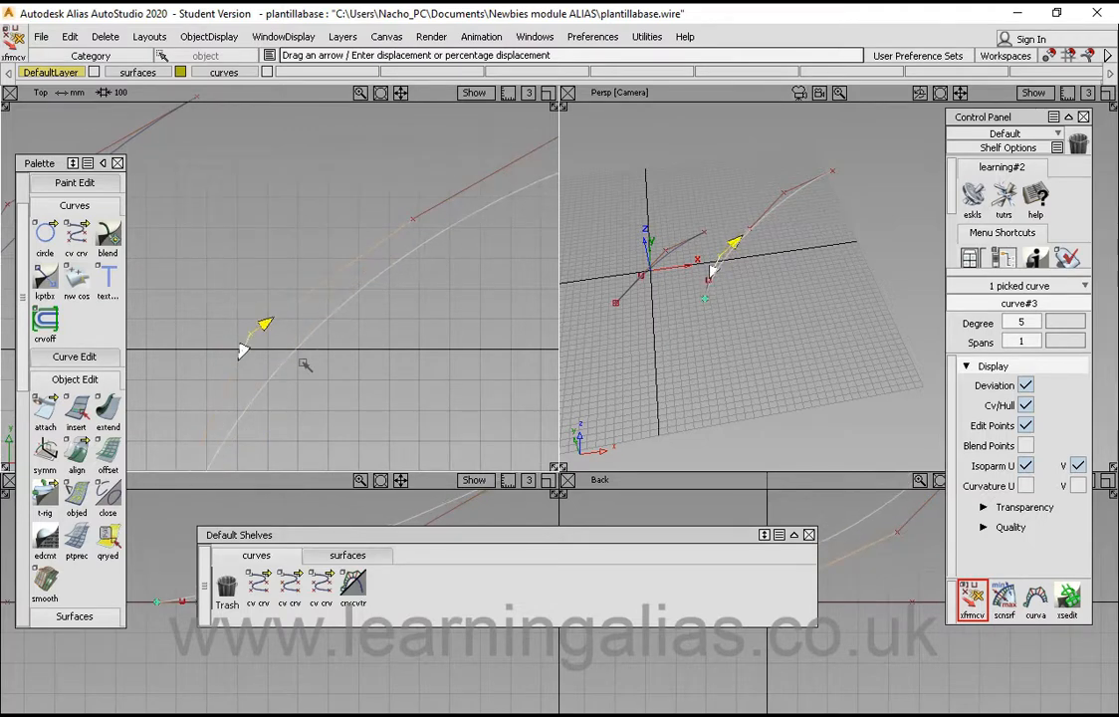
{"action": "middle_click_drag", "start_coordinate": [371, 307], "coordinate": [353, 269], "text": "alt+shift"}
{"action": "left_click", "coordinate": [365, 205]}
{"action": "middle_click_drag", "start_coordinate": [419, 251], "coordinate": [361, 233], "text": "alt+shift"}
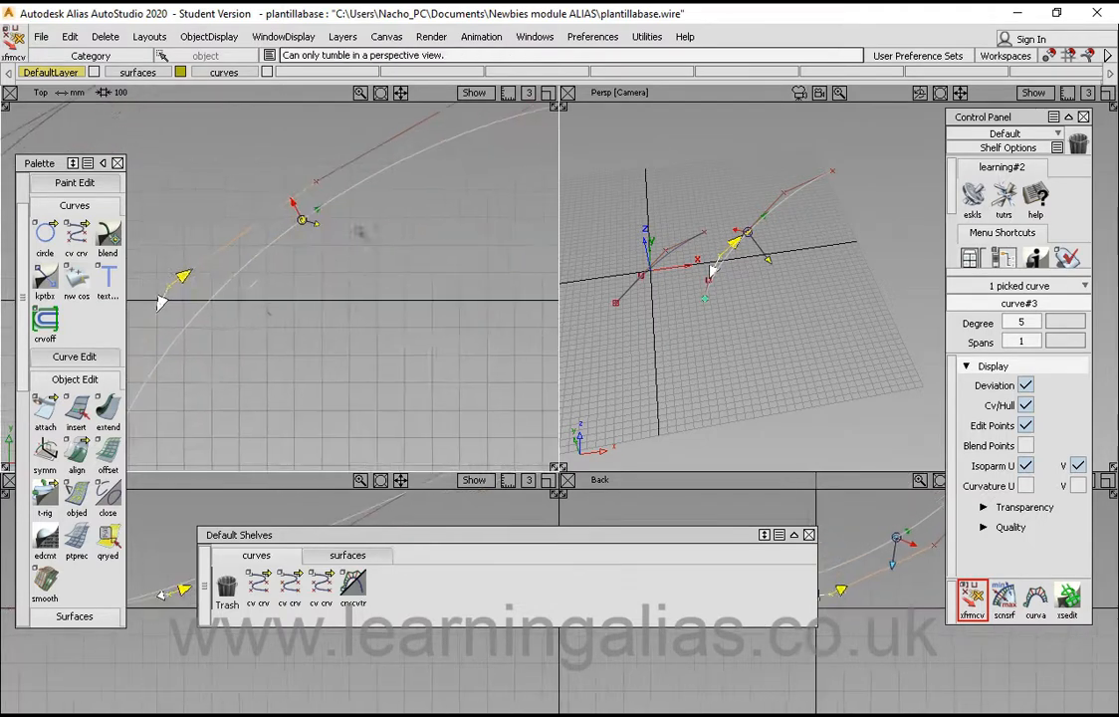
Pick the second CV from the curve's start and slide it slightly along the hull toward the start CV
{"action": "middle_click_drag", "start_coordinate": [284, 299], "coordinate": [475, 205], "text": "alt+shift"}
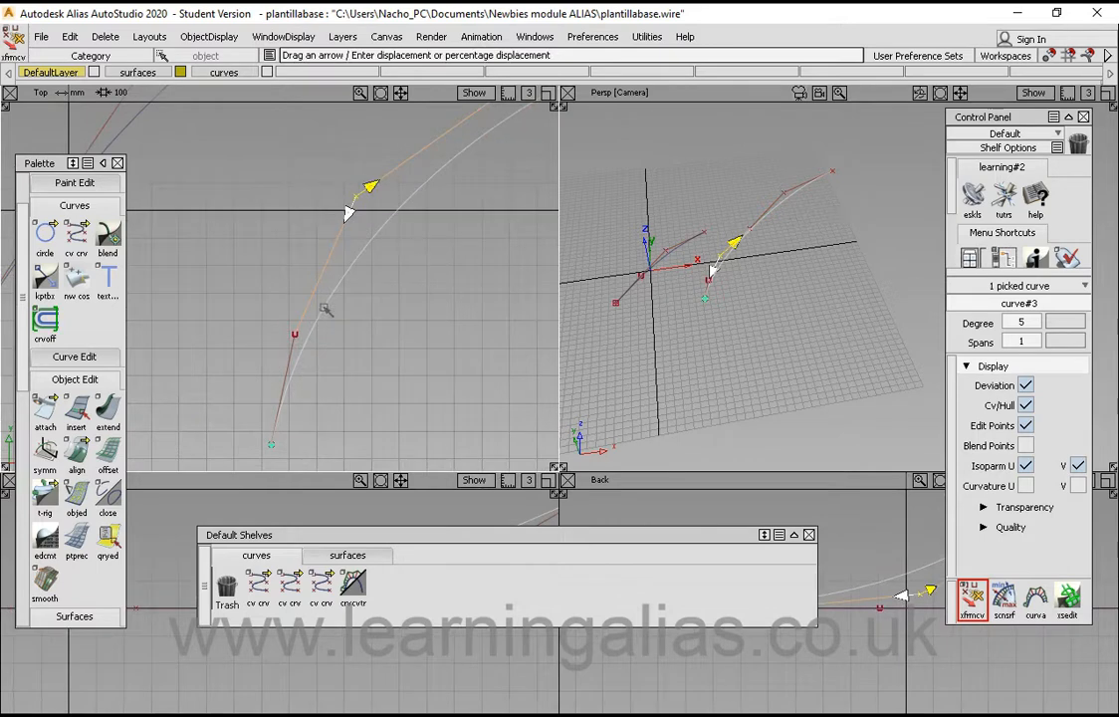
{"action": "middle_click_drag", "start_coordinate": [388, 201], "coordinate": [365, 215], "text": "alt+shift"}
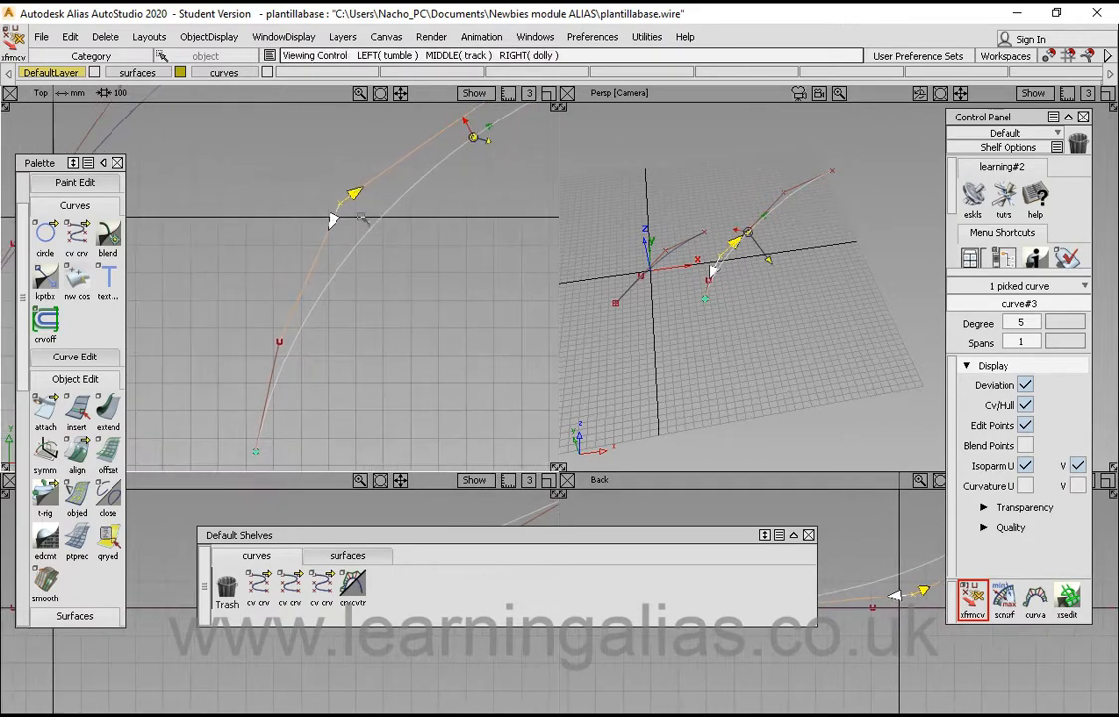
{"action": "left_click", "coordinate": [362, 247], "text": "alt+shift"}
{"action": "right_click_drag", "start_coordinate": [363, 247], "coordinate": [379, 252], "text": "alt+shift"}
{"action": "middle_click_drag", "start_coordinate": [365, 265], "coordinate": [408, 253], "text": "alt+shift"}
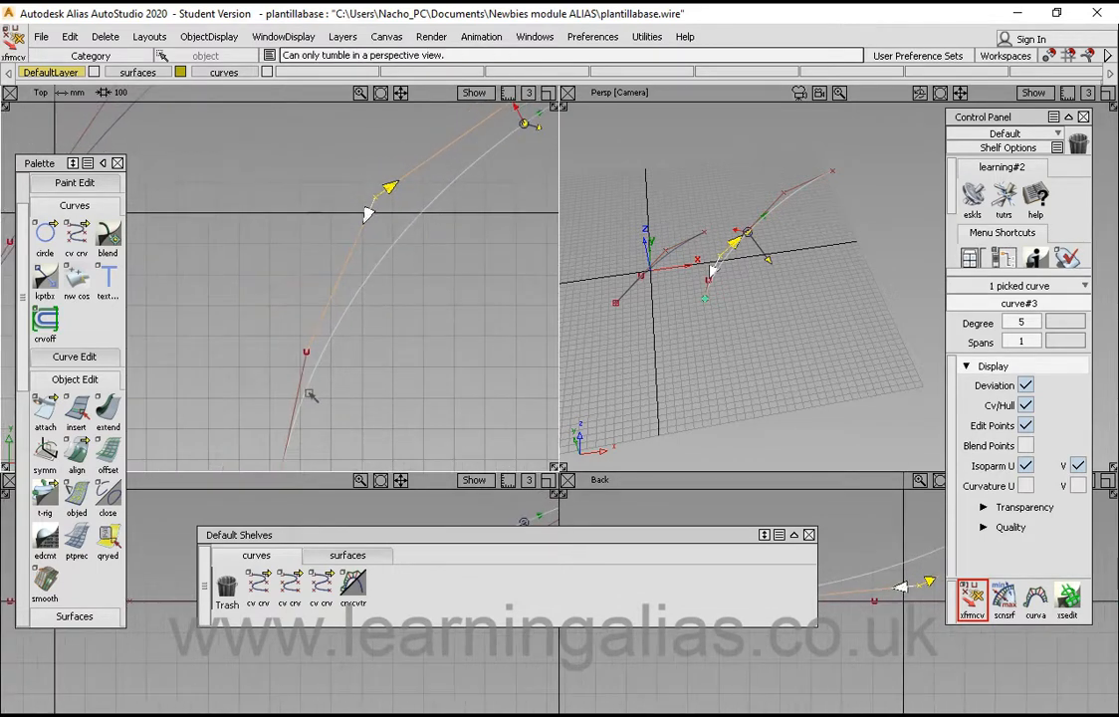
{"action": "middle_click_drag", "start_coordinate": [328, 295], "coordinate": [353, 300], "text": "alt+shift"}
{"action": "key", "text": "Left"}
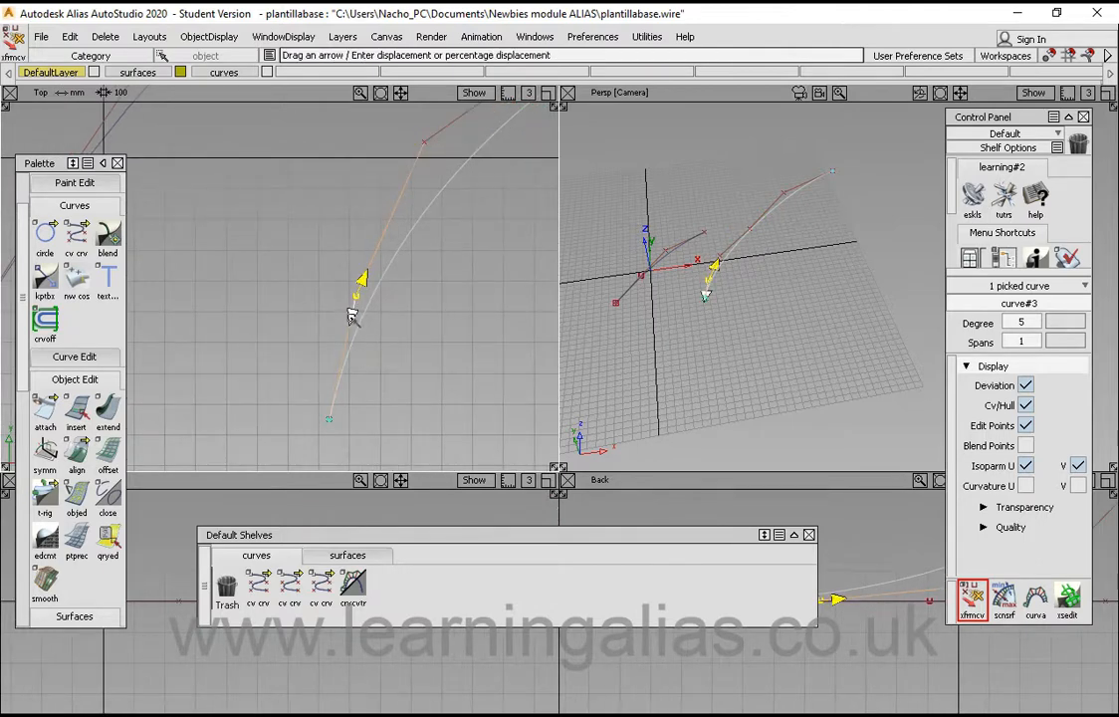
{"action": "key", "text": "Right"}
{"action": "key", "text": "Right"}
{"action": "key", "text": "Left"}
{"action": "key", "text": "Left"}
{"action": "key", "text": "Left"}
{"action": "key", "text": "Right"}
{"action": "left_click_drag", "start_coordinate": [350, 312], "coordinate": [350, 320]}
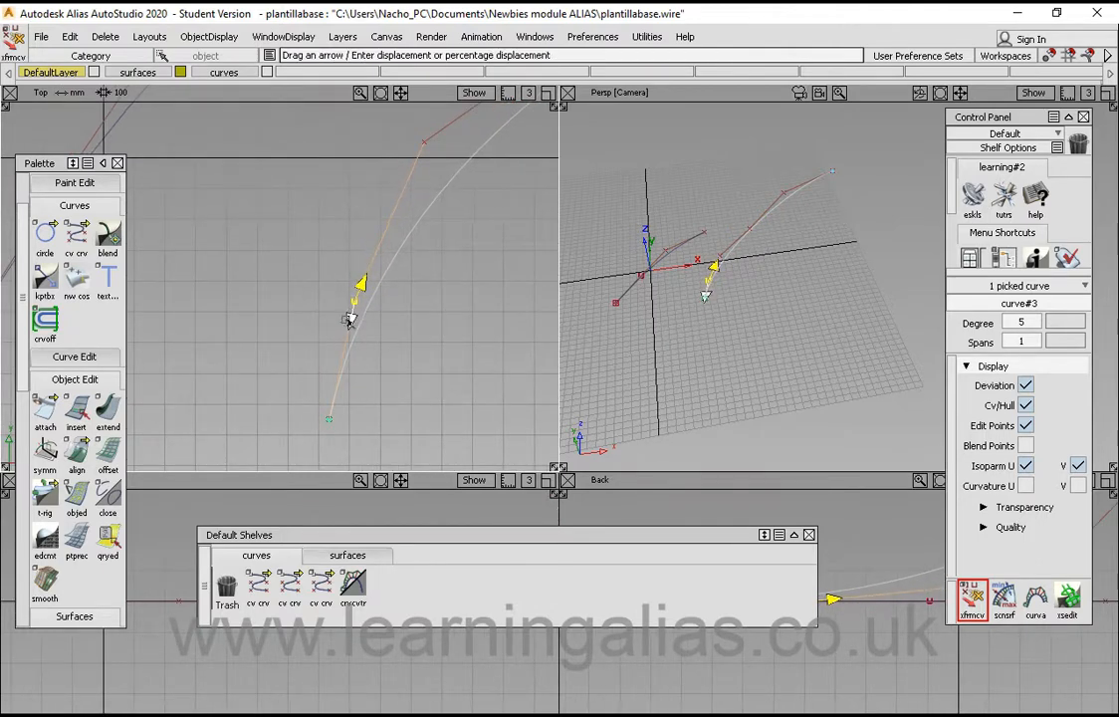
Switch Transform CV to free XYZ movement and pull the second CV well outward from the curve in the Top view
{"action": "right_click", "coordinate": [409, 290]}
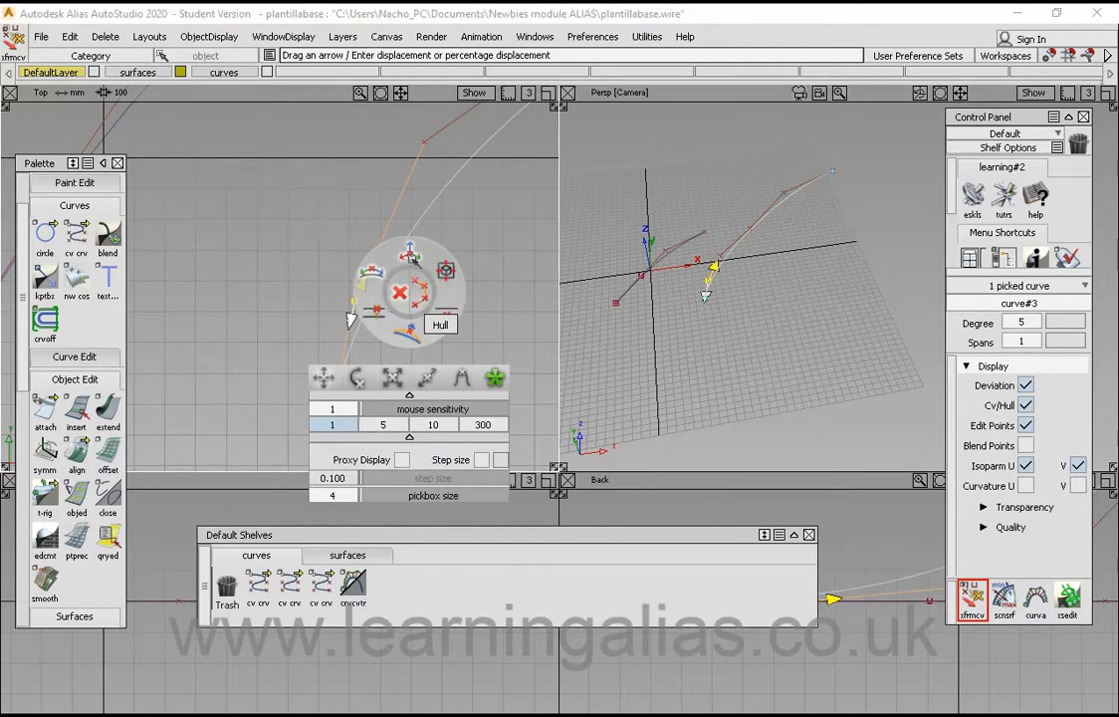
{"action": "left_click", "coordinate": [409, 254]}
{"action": "mouse_move", "coordinate": [452, 292]}
{"action": "left_mouse_down"}
{"action": "mouse_move", "coordinate": [347, 293]}
{"action": "mouse_move", "coordinate": [488, 296]}
{"action": "mouse_move", "coordinate": [404, 309]}
{"action": "mouse_move", "coordinate": [455, 286]}
{"action": "mouse_move", "coordinate": [438, 257]}
{"action": "mouse_move", "coordinate": [434, 295]}
{"action": "left_mouse_up"}
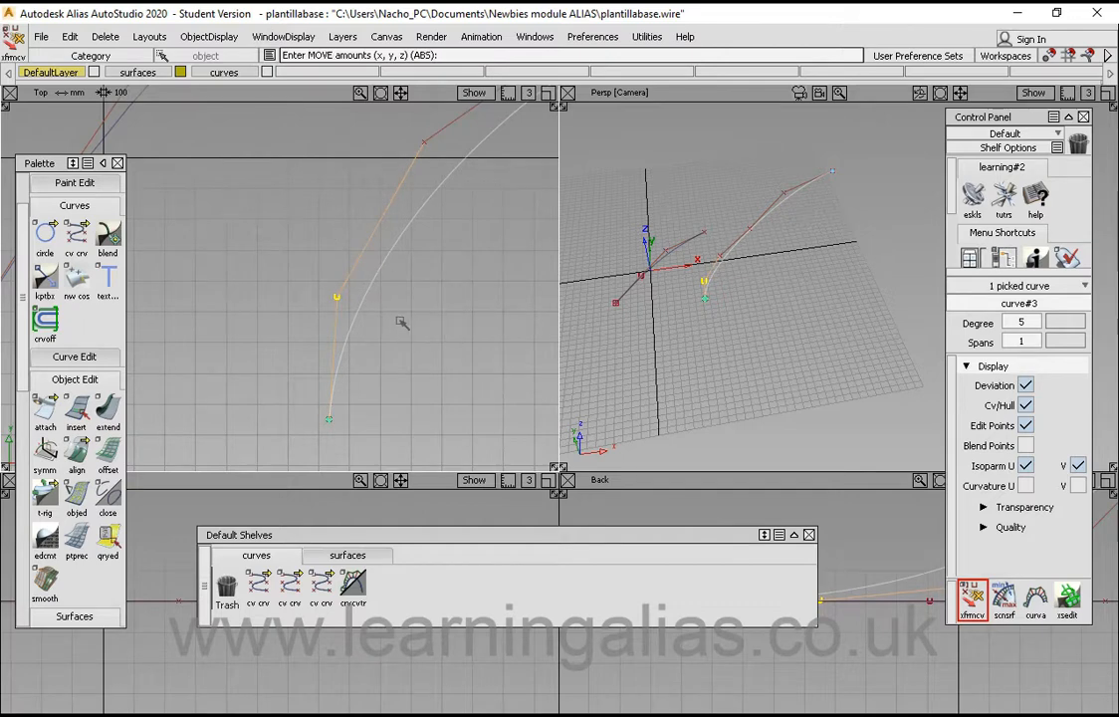
{"action": "left_click_drag", "start_coordinate": [396, 322], "coordinate": [317, 334]}
Switch Transform CV back to sliding along the hull and slide the second CV along it
{"action": "left_click", "coordinate": [448, 289]}
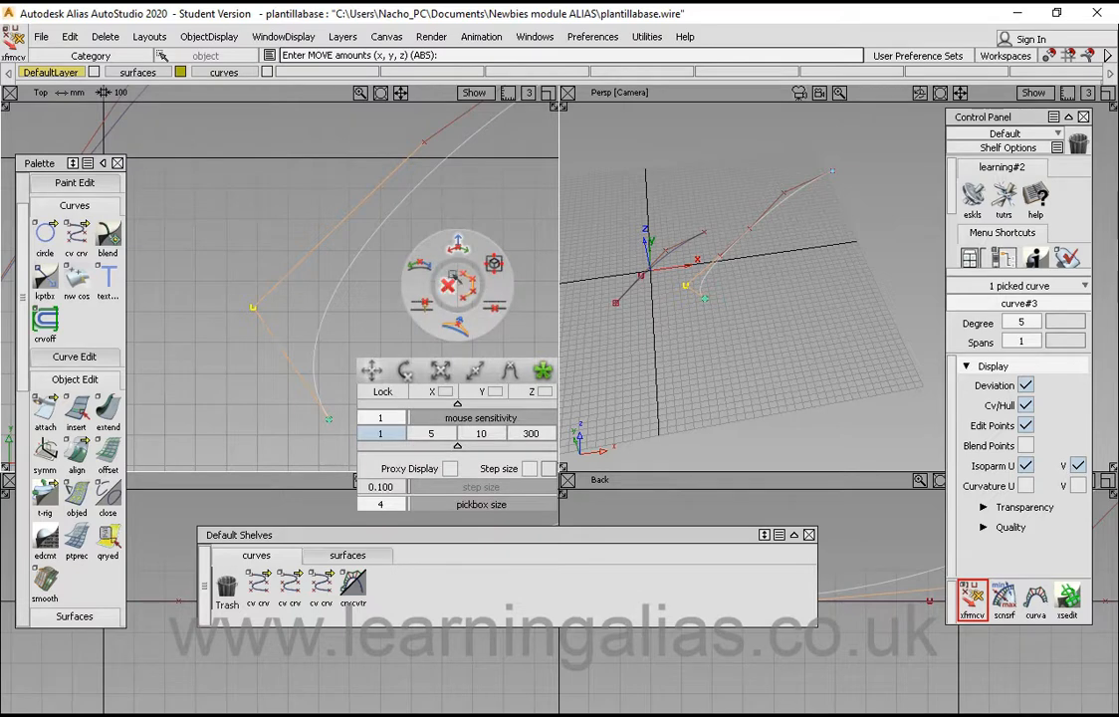
{"action": "left_click", "coordinate": [418, 267]}
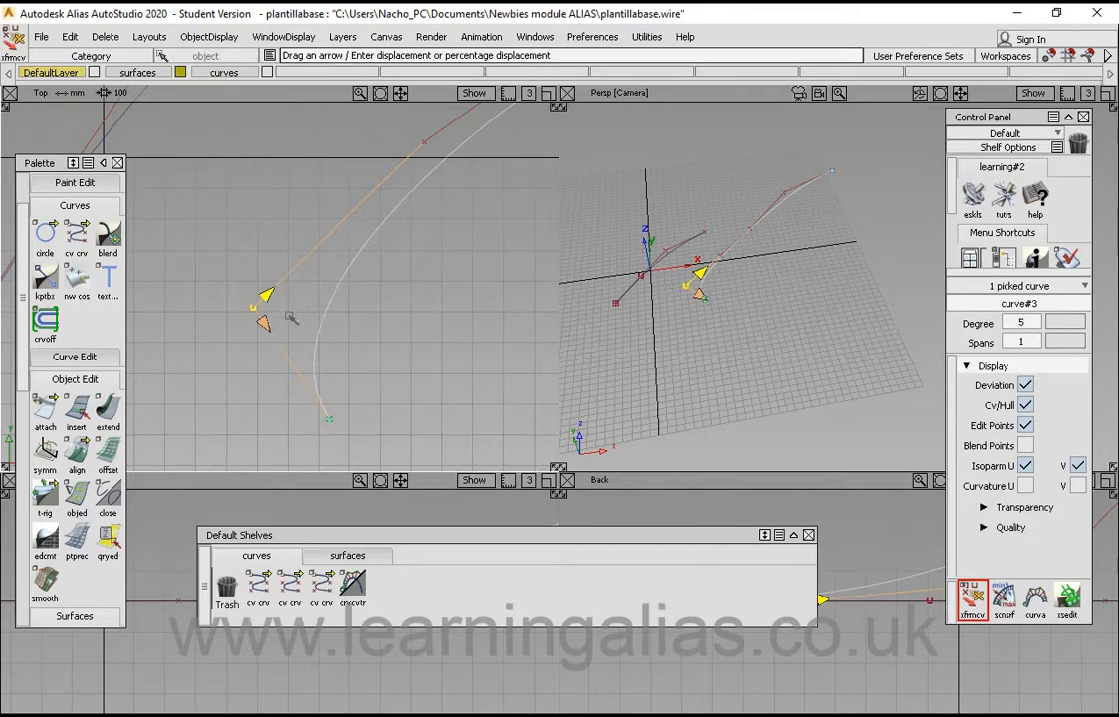
{"action": "left_click_drag", "start_coordinate": [267, 297], "coordinate": [262, 332]}
Switch Transform CV to NUV mode with nothing picked and set the mouse sensitivity to 10
{"action": "right_click_drag", "start_coordinate": [348, 297], "coordinate": [462, 257], "text": "alt+shift"}
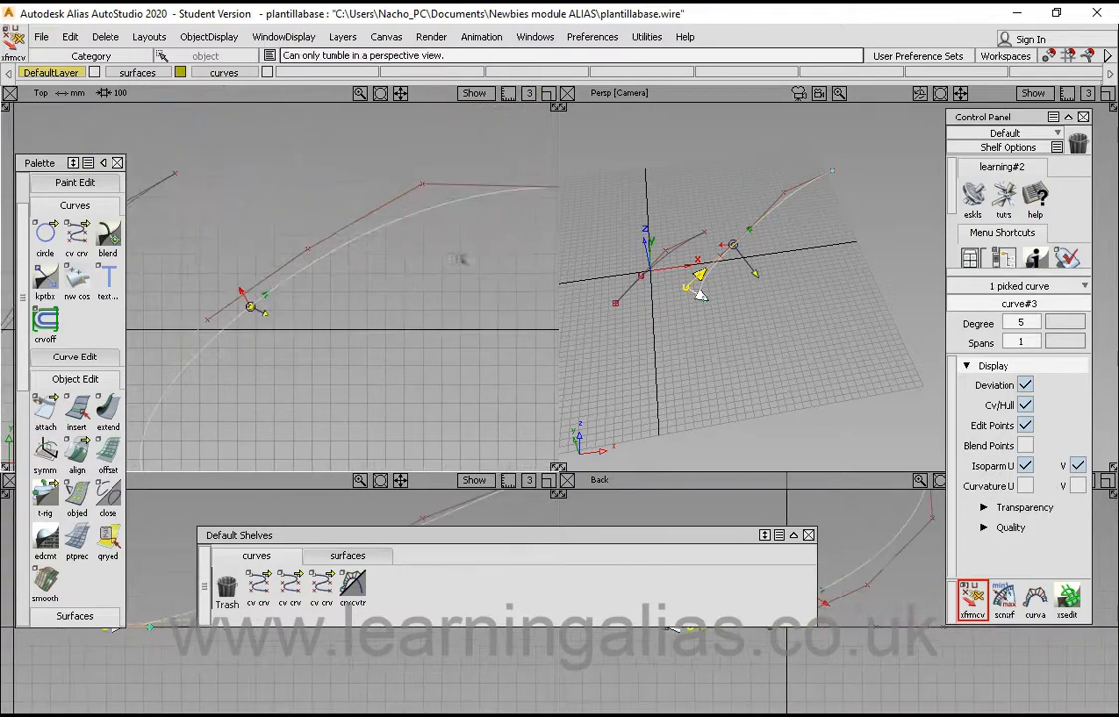
{"action": "middle_click_drag", "start_coordinate": [462, 257], "coordinate": [367, 250], "text": "alt+shift"}
{"action": "left_click", "coordinate": [367, 245]}
{"action": "right_click_drag", "start_coordinate": [403, 294], "coordinate": [451, 212], "text": "alt+shift"}
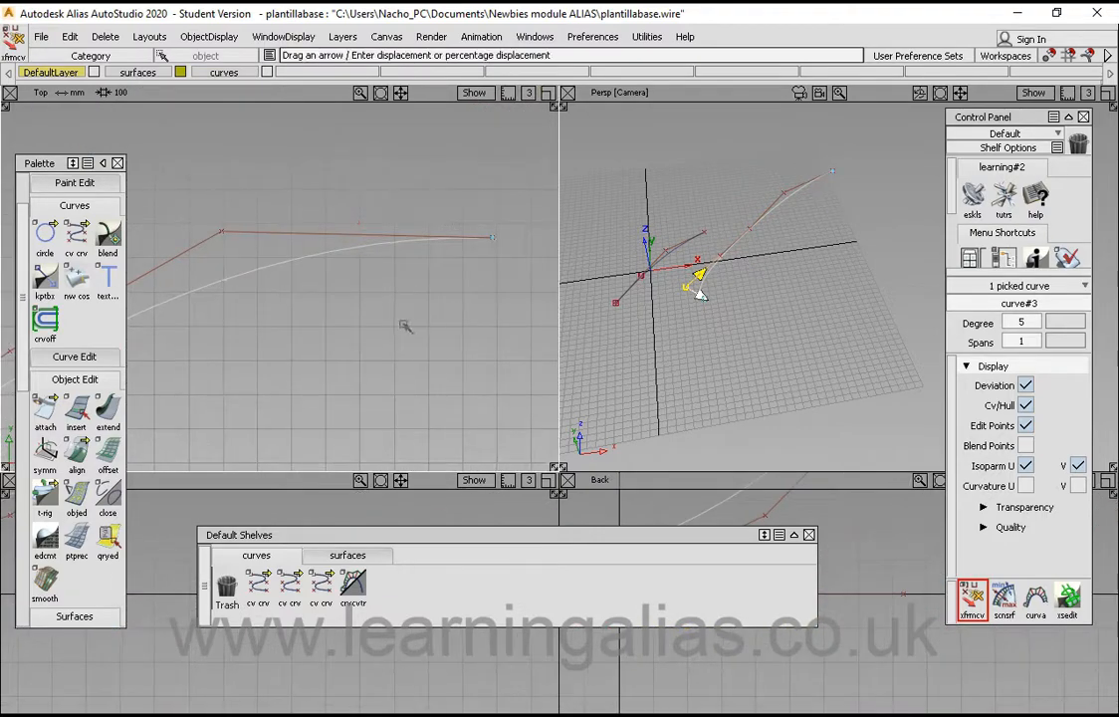
{"action": "left_click", "coordinate": [407, 325]}
{"action": "middle_click_drag", "start_coordinate": [337, 253], "coordinate": [402, 284], "text": "alt+shift"}
{"action": "left_click", "coordinate": [363, 250], "text": "alt+shift"}
{"action": "left_click", "coordinate": [402, 283]}
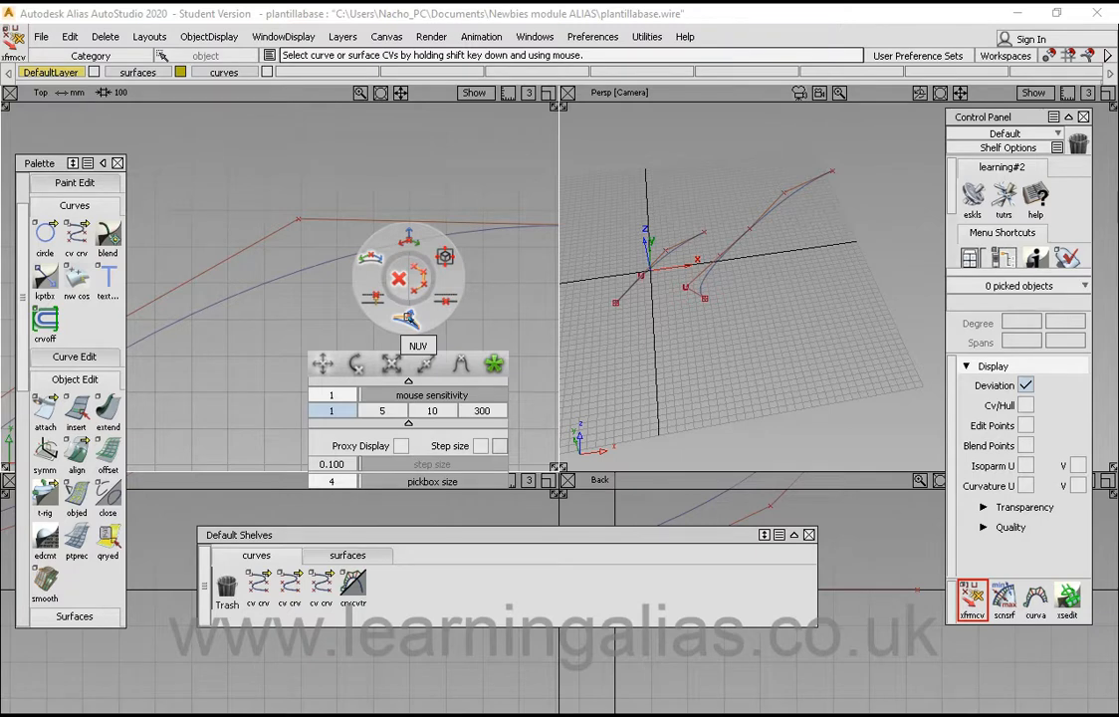
{"action": "left_click", "coordinate": [405, 316]}
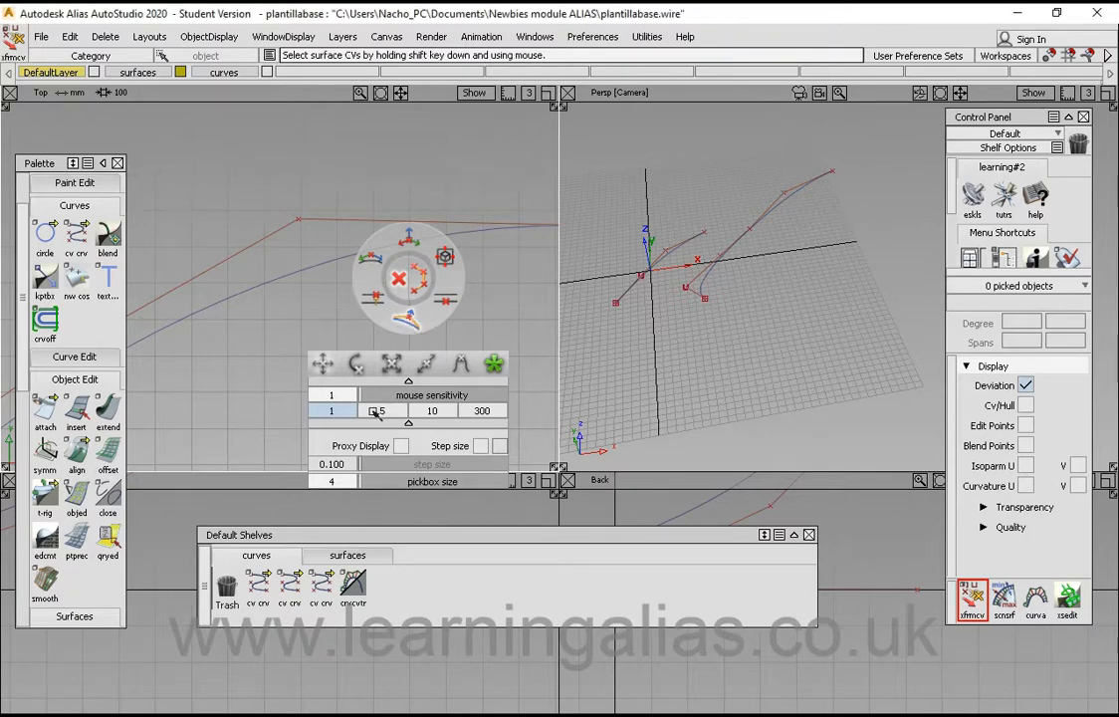
{"action": "left_click", "coordinate": [381, 412]}
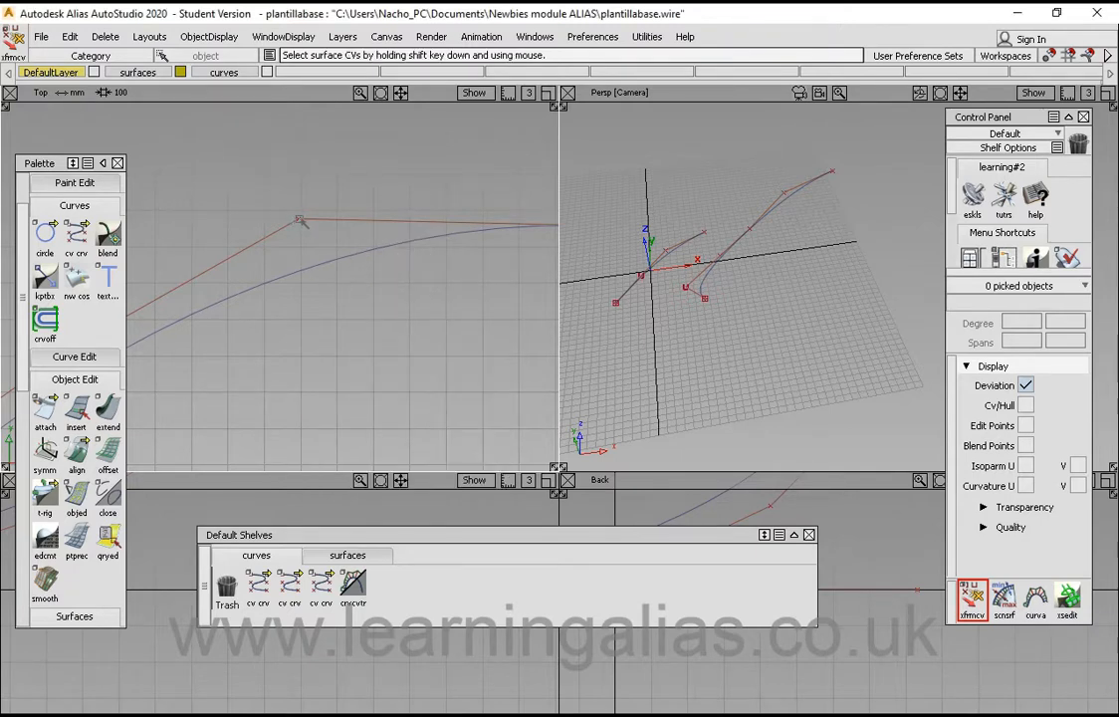
{"action": "key", "text": "space"}
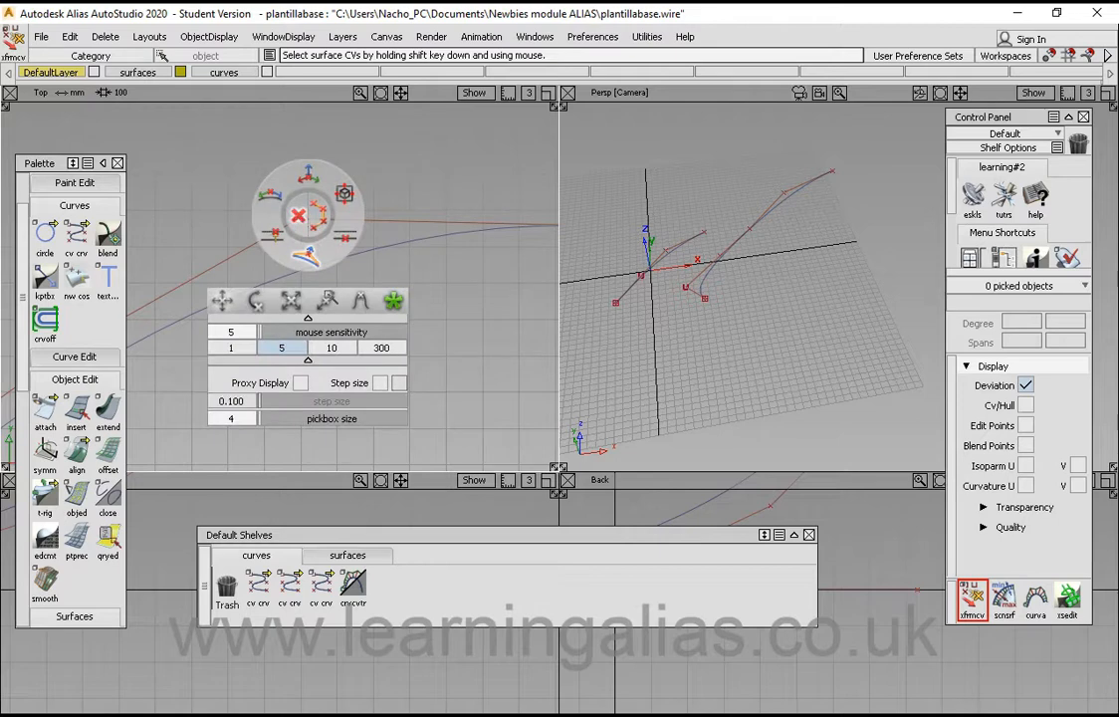
{"action": "left_click", "coordinate": [330, 349]}
Pick the second-to-last CV at the curve's far end and move it along its normal
{"action": "middle_click_drag", "start_coordinate": [309, 255], "coordinate": [409, 284], "text": "alt+shift"}
{"action": "left_click", "coordinate": [406, 272], "text": "shift"}
{"action": "left_click_drag", "start_coordinate": [404, 284], "coordinate": [390, 304]}
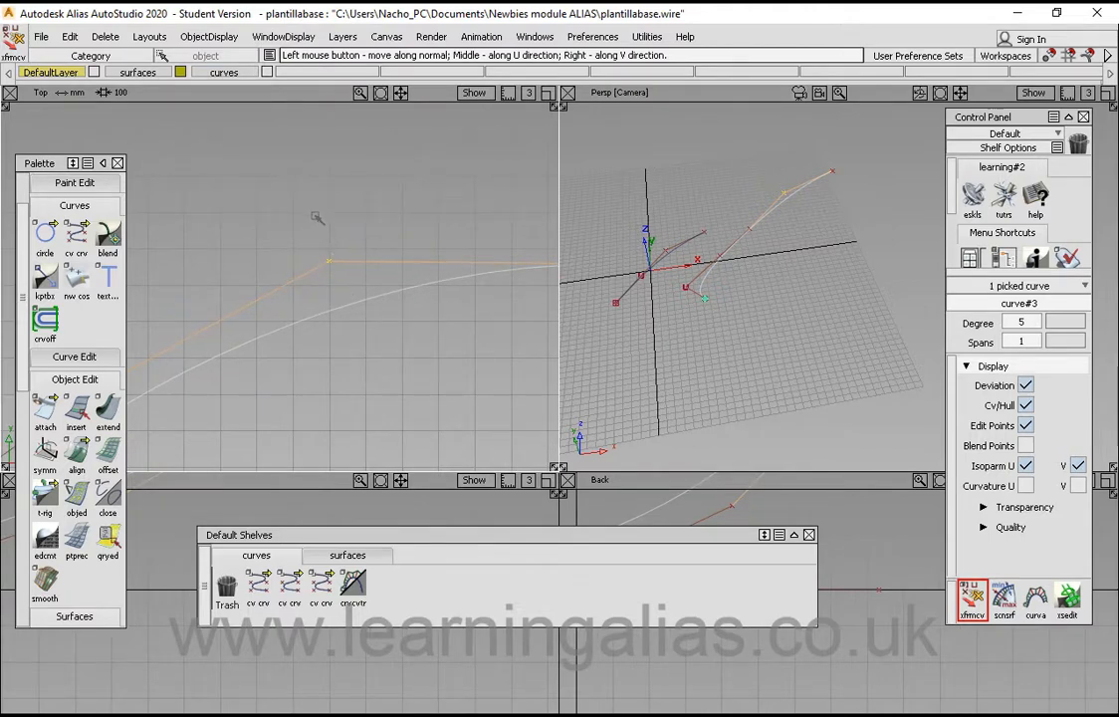
{"action": "left_click_drag", "start_coordinate": [332, 262], "coordinate": [327, 269]}
Pick the two middle CVs one after the other and move each slightly along its normal in the Top view
{"action": "middle_click_drag", "start_coordinate": [307, 285], "coordinate": [546, 130], "text": "alt+shift"}
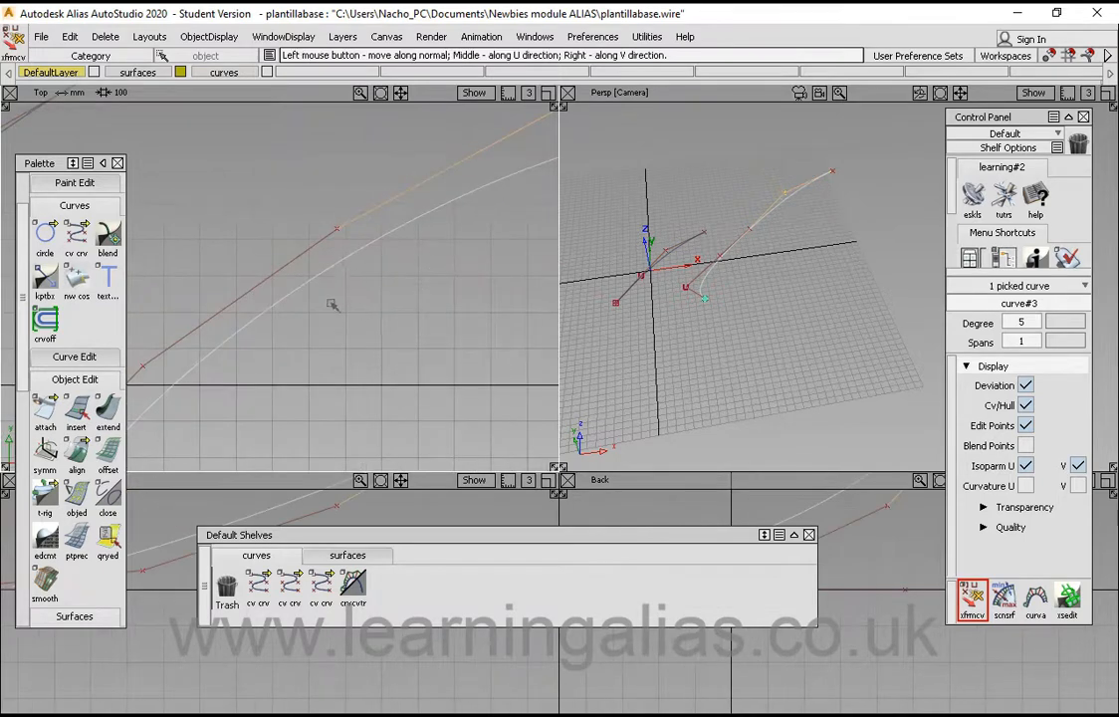
{"action": "left_click", "coordinate": [336, 230]}
{"action": "left_click_drag", "start_coordinate": [367, 297], "coordinate": [343, 303]}
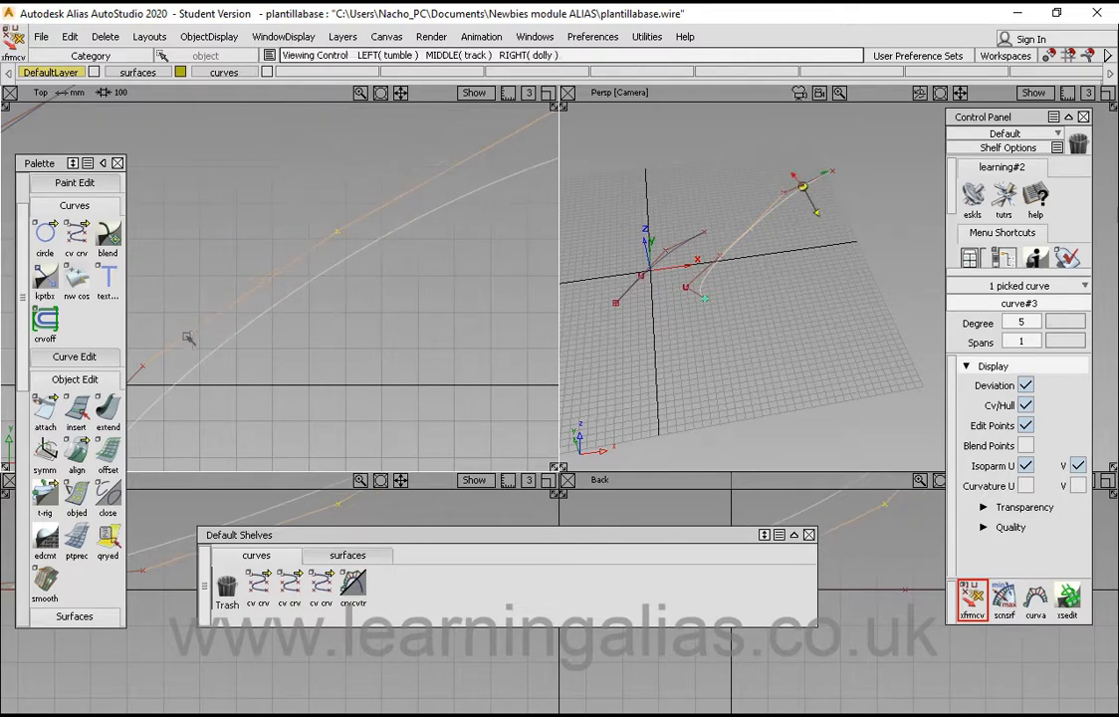
{"action": "middle_click_drag", "start_coordinate": [188, 338], "coordinate": [496, 257], "text": "alt+shift"}
{"action": "left_click", "coordinate": [491, 229]}
{"action": "left_click_drag", "start_coordinate": [482, 301], "coordinate": [467, 248]}
Pick the second CV from the curve's start and pull it inward along its normal toward the curve
{"action": "right_click_drag", "start_coordinate": [467, 248], "coordinate": [281, 376], "text": "alt+shift"}
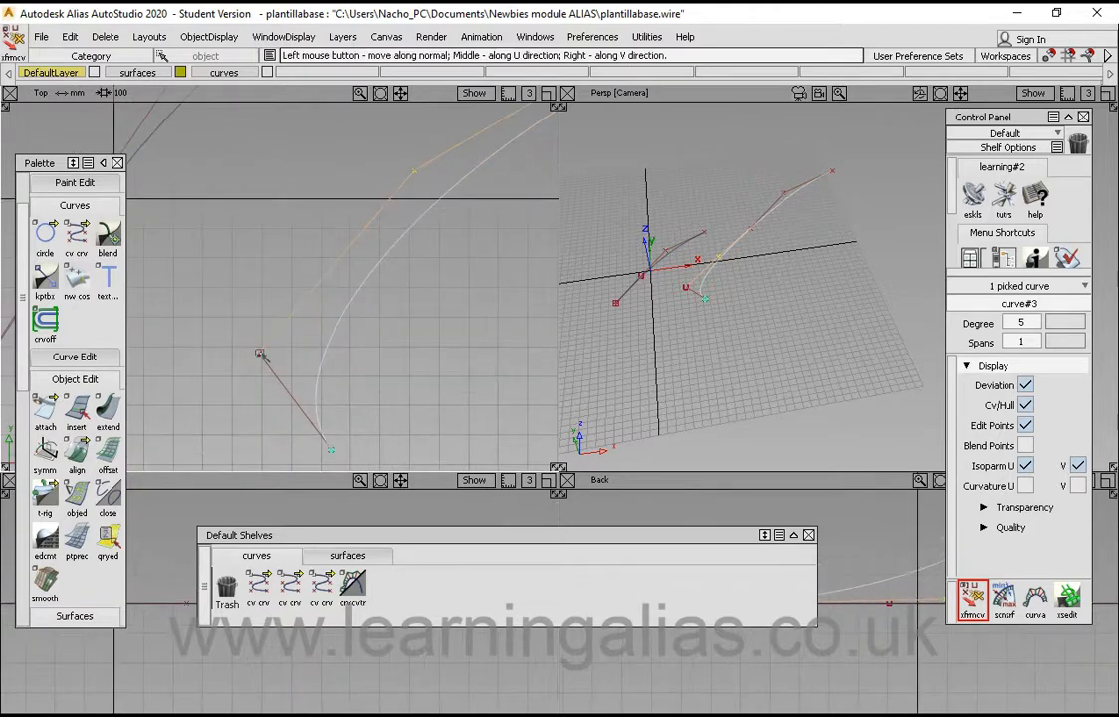
{"action": "left_click", "coordinate": [260, 353]}
{"action": "left_click_drag", "start_coordinate": [360, 366], "coordinate": [231, 370]}
{"action": "left_click_drag", "start_coordinate": [419, 388], "coordinate": [264, 372]}
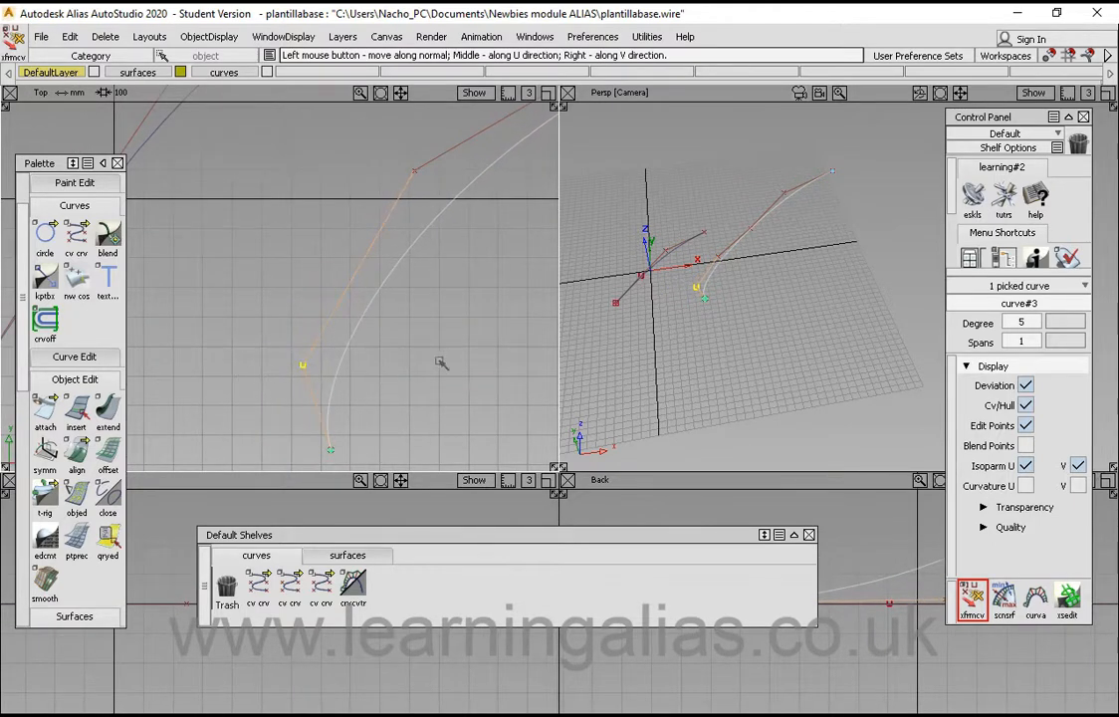
{"action": "left_click_drag", "start_coordinate": [441, 362], "coordinate": [354, 382]}
Pick the curve's start CV and move it along its normal in the Top view
{"action": "middle_click_drag", "start_coordinate": [334, 452], "coordinate": [332, 354], "text": "alt+shift"}
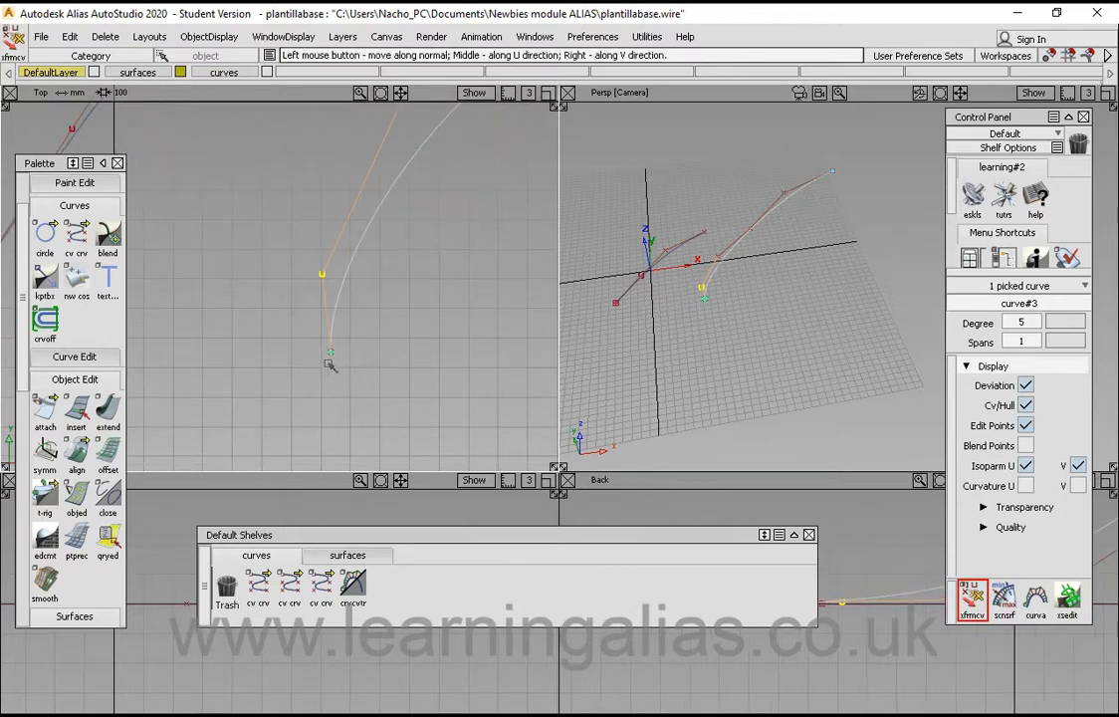
{"action": "left_click", "coordinate": [330, 355]}
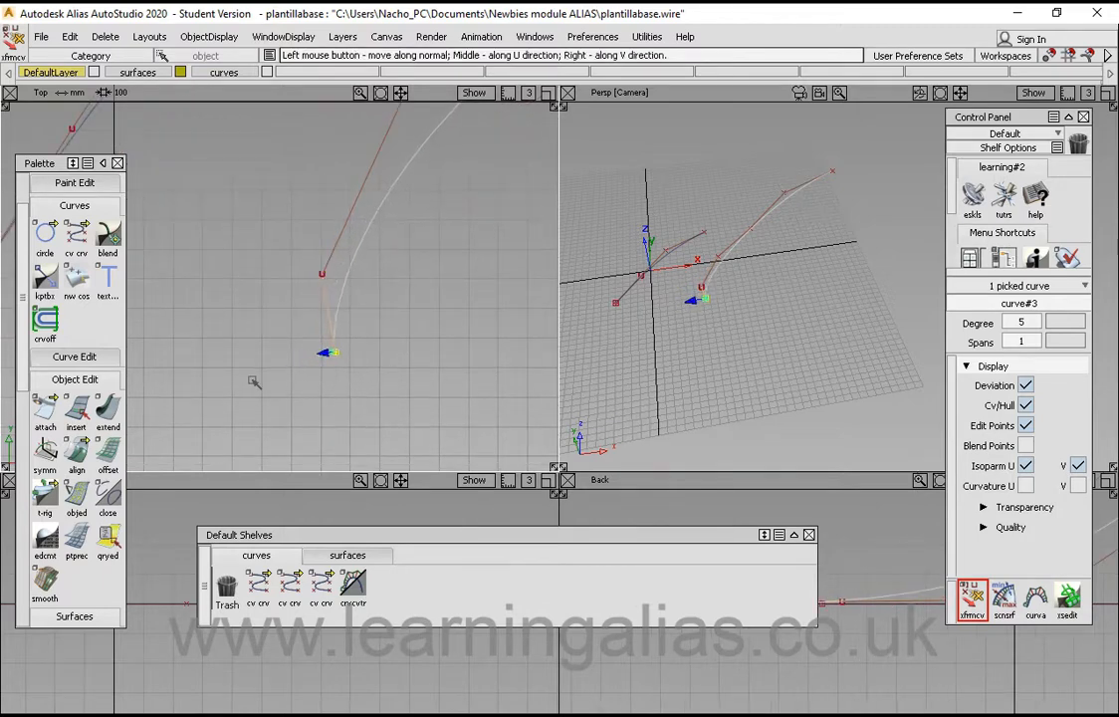
{"action": "left_click_drag", "start_coordinate": [250, 378], "coordinate": [423, 380]}
Pick the third CV from the curve's far end and move it outward along its normal to make the curve fuller
{"action": "middle_click_drag", "start_coordinate": [312, 347], "coordinate": [212, 409], "text": "alt+shift"}
{"action": "middle_click_drag", "start_coordinate": [498, 190], "coordinate": [280, 408], "text": "alt+shift"}
{"action": "right_click_drag", "start_coordinate": [382, 275], "coordinate": [289, 321], "text": "alt+shift"}
{"action": "middle_click_drag", "start_coordinate": [258, 337], "coordinate": [328, 309], "text": "alt+shift"}
{"action": "left_click", "coordinate": [296, 266]}
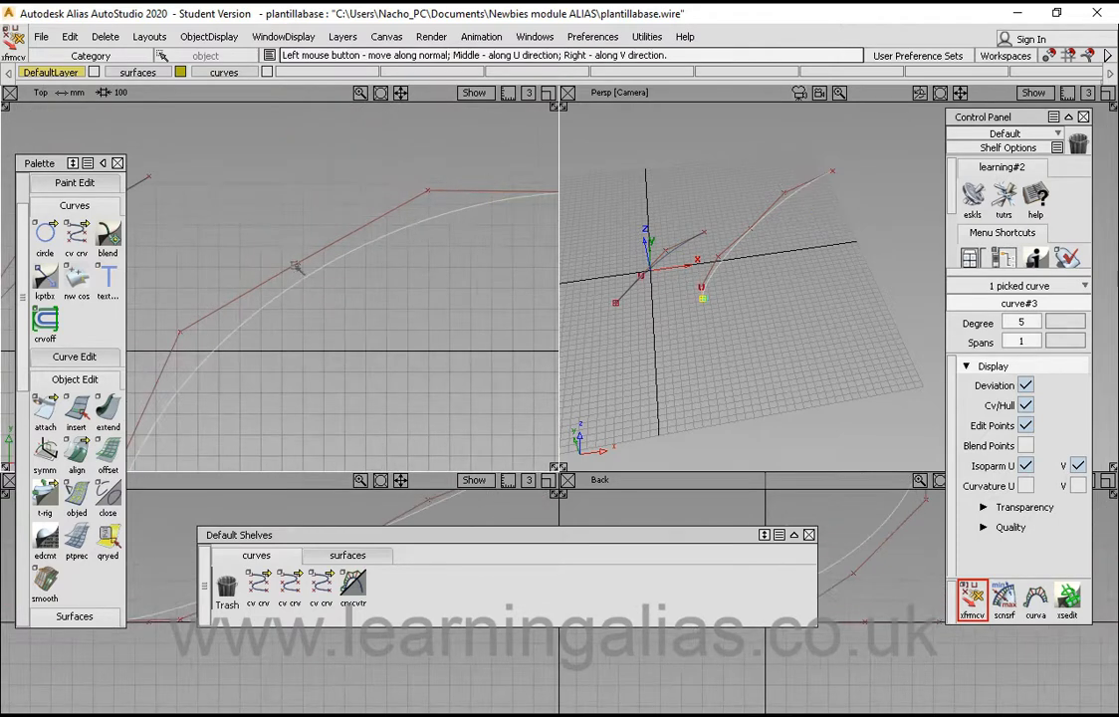
{"action": "left_click_drag", "start_coordinate": [262, 237], "coordinate": [264, 404]}
Pick the second-to-last CV and move it slightly inward along its normal toward the curve
{"action": "right_click_drag", "start_coordinate": [395, 285], "coordinate": [366, 305], "text": "alt+shift"}
{"action": "middle_click_drag", "start_coordinate": [481, 235], "coordinate": [396, 296], "text": "alt+shift"}
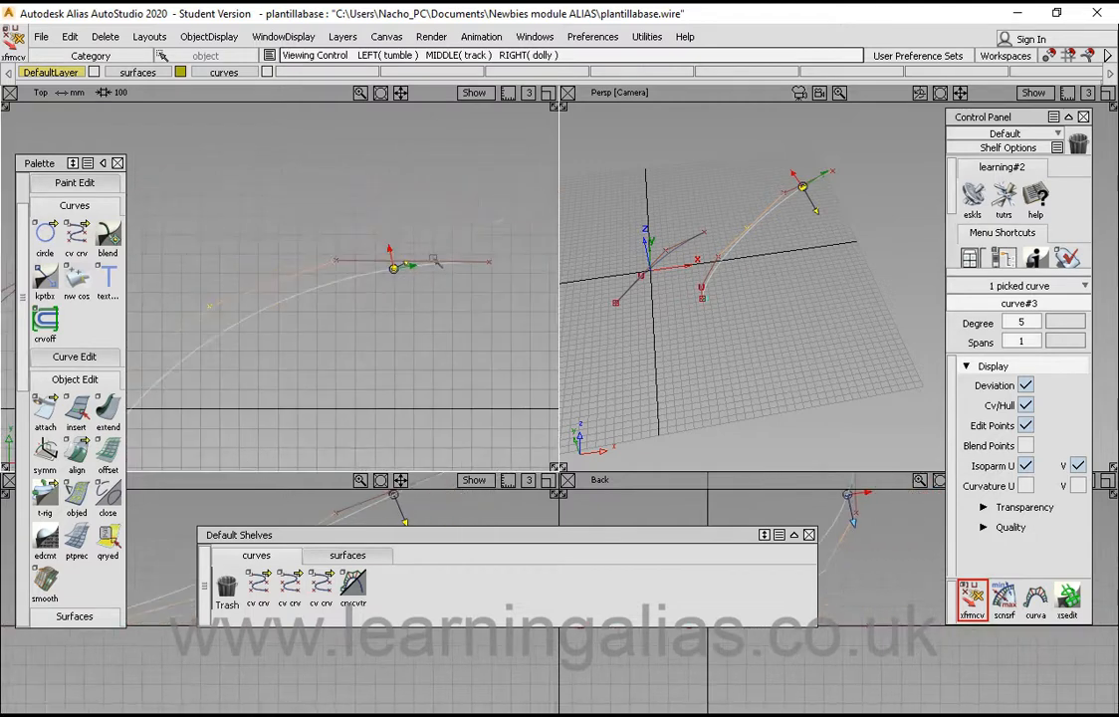
{"action": "left_click", "coordinate": [435, 261], "text": "alt+shift"}
{"action": "right_click_drag", "start_coordinate": [437, 317], "coordinate": [455, 305], "text": "alt+shift"}
{"action": "middle_click_drag", "start_coordinate": [439, 288], "coordinate": [445, 266], "text": "alt+shift"}
{"action": "left_click", "coordinate": [348, 237]}
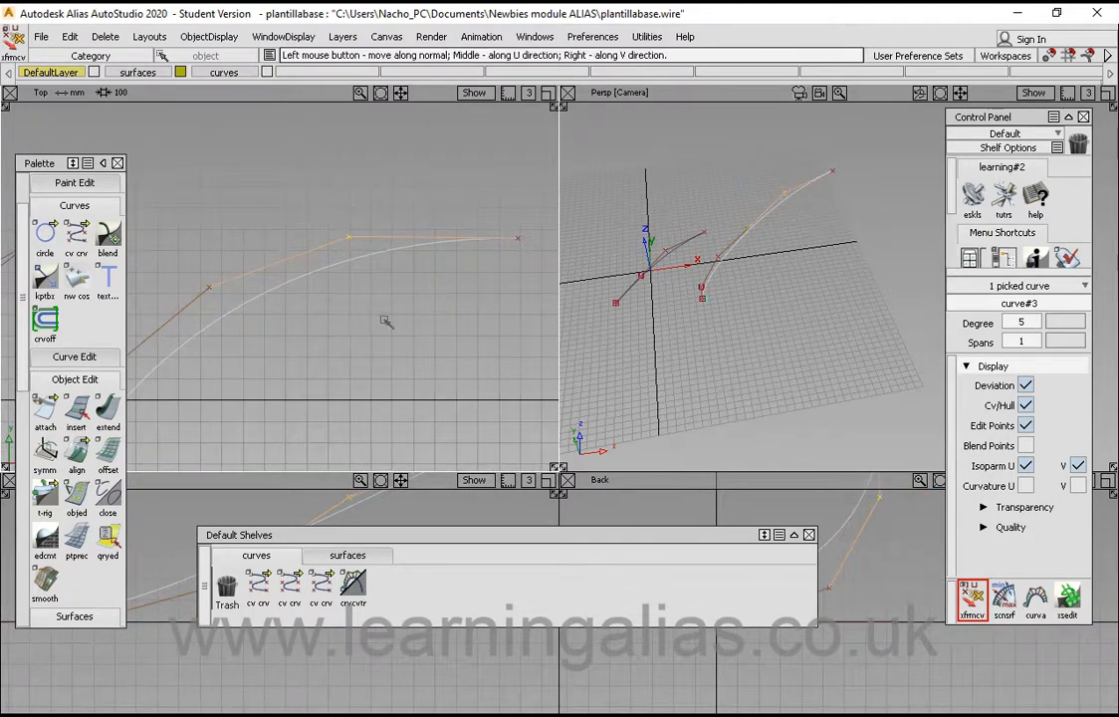
{"action": "left_click_drag", "start_coordinate": [387, 321], "coordinate": [320, 351]}
Switch Transform CV picking from single CVs to Hull and pick the entire hull of the degree-5 curve in the Top view
{"action": "middle_click_drag", "start_coordinate": [395, 256], "coordinate": [426, 212], "text": "alt+shift"}
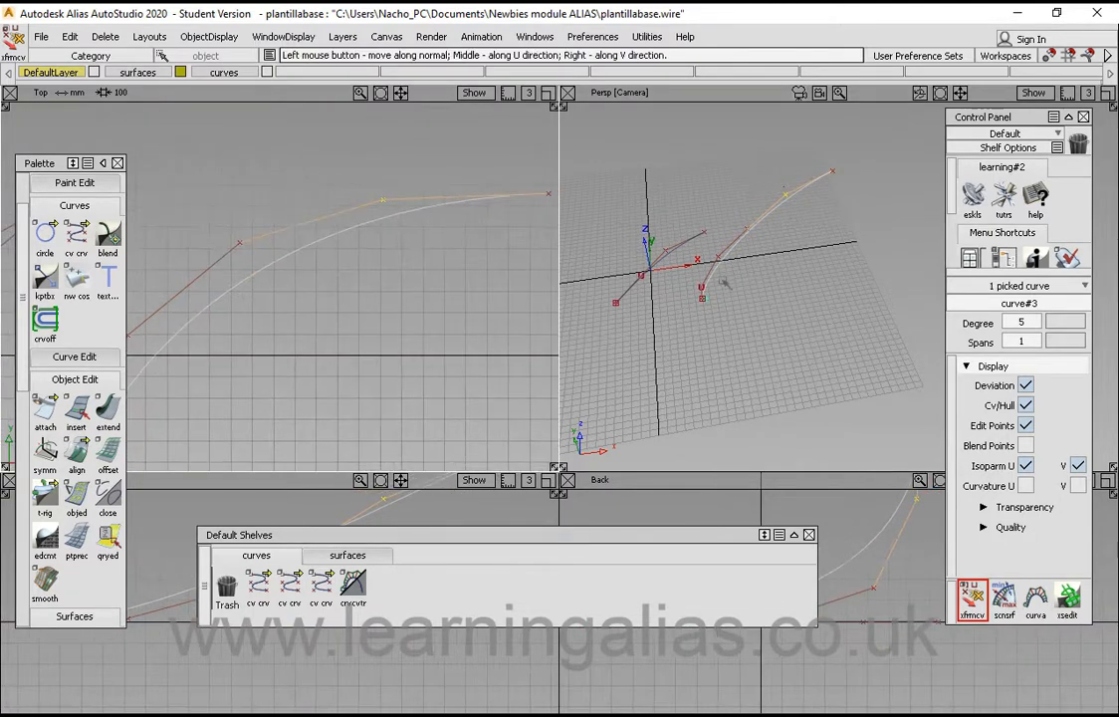
{"action": "key", "text": "space"}
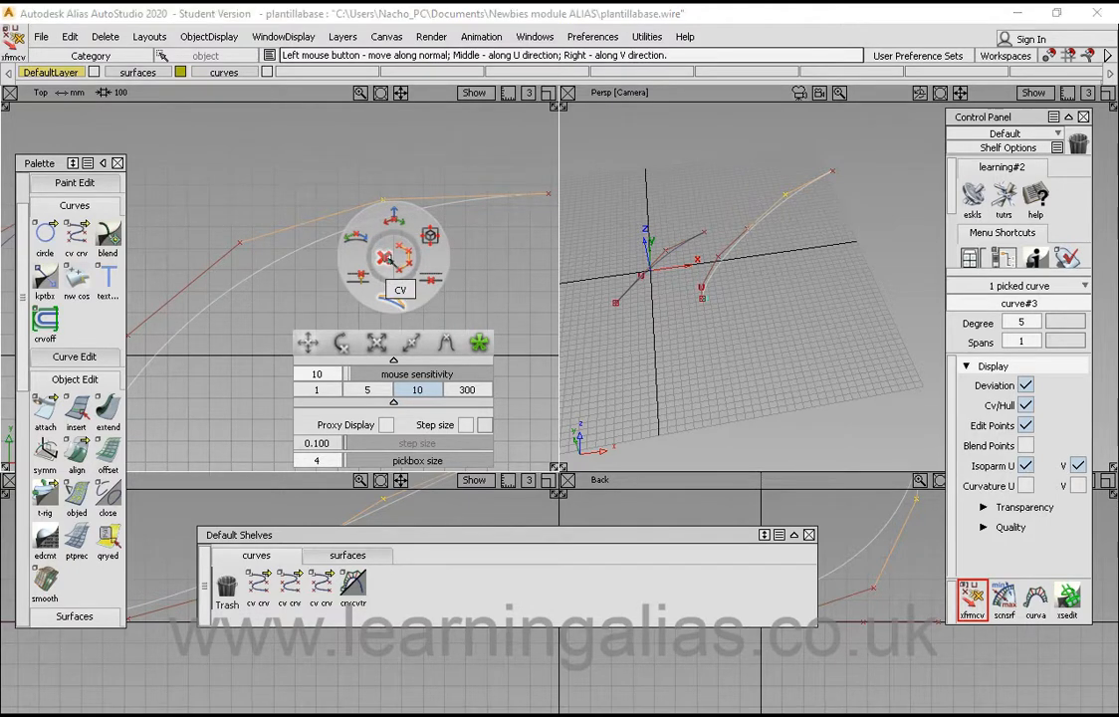
{"action": "middle_click_drag", "start_coordinate": [393, 273], "coordinate": [337, 267], "text": "alt+shift"}
{"action": "left_click", "coordinate": [397, 196], "text": "alt+shift"}
{"action": "right_click_drag", "start_coordinate": [337, 267], "coordinate": [386, 252], "text": "alt+shift"}
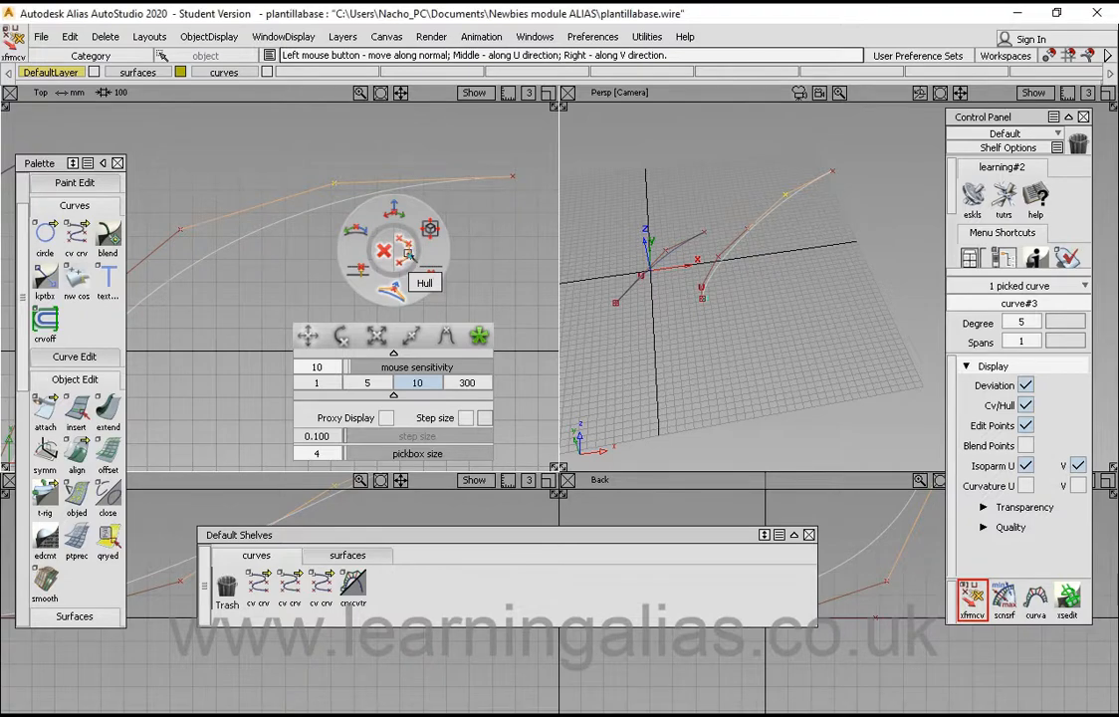
{"action": "middle_click_drag", "start_coordinate": [398, 194], "coordinate": [336, 191], "text": "alt+shift"}
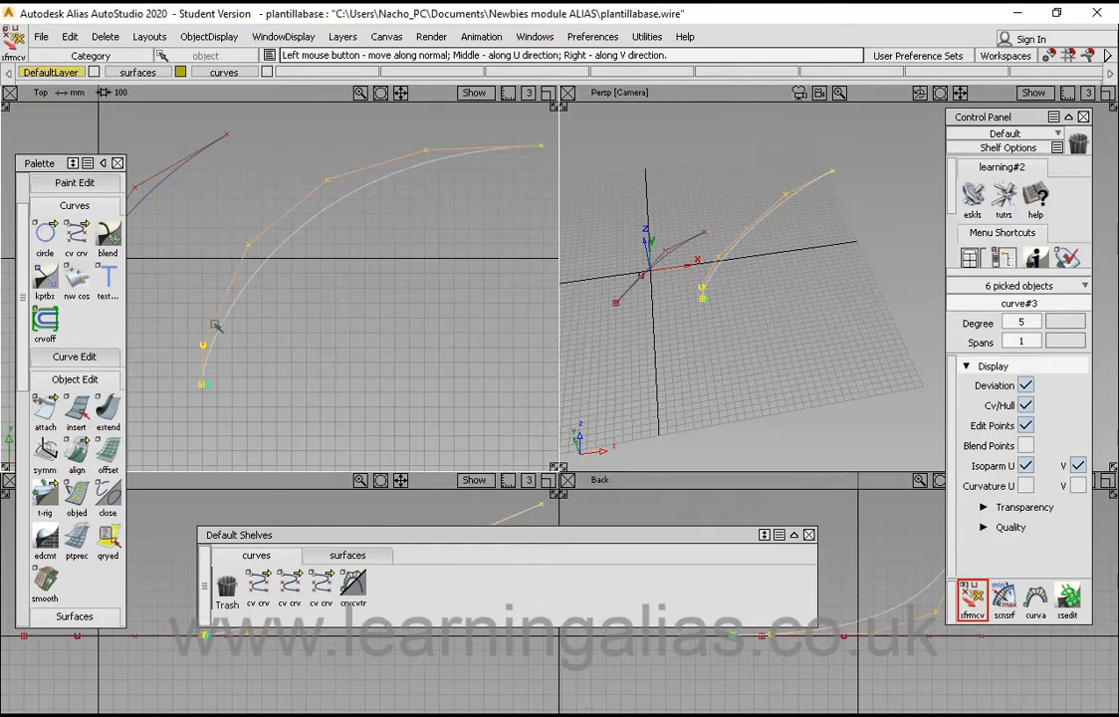
{"action": "right_click_drag", "start_coordinate": [465, 235], "coordinate": [397, 243], "text": "alt+shift"}
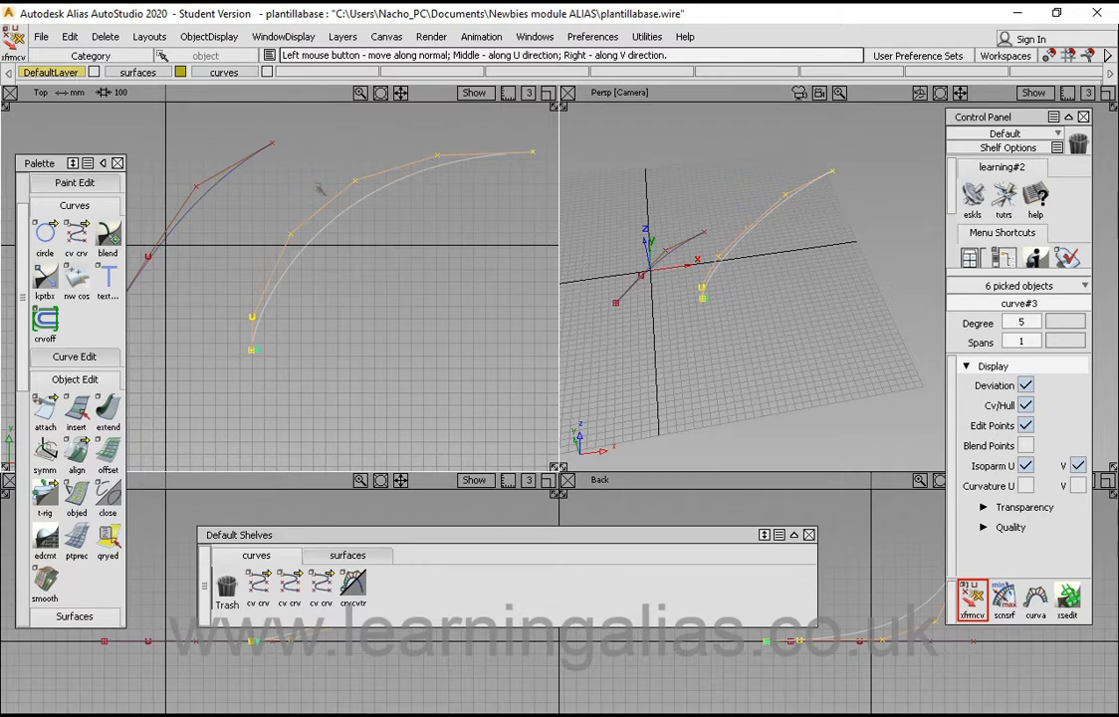
Shift the picked hull slightly along its normal in the Top view, and shift it again in XYZ mode
{"action": "key", "text": "space"}
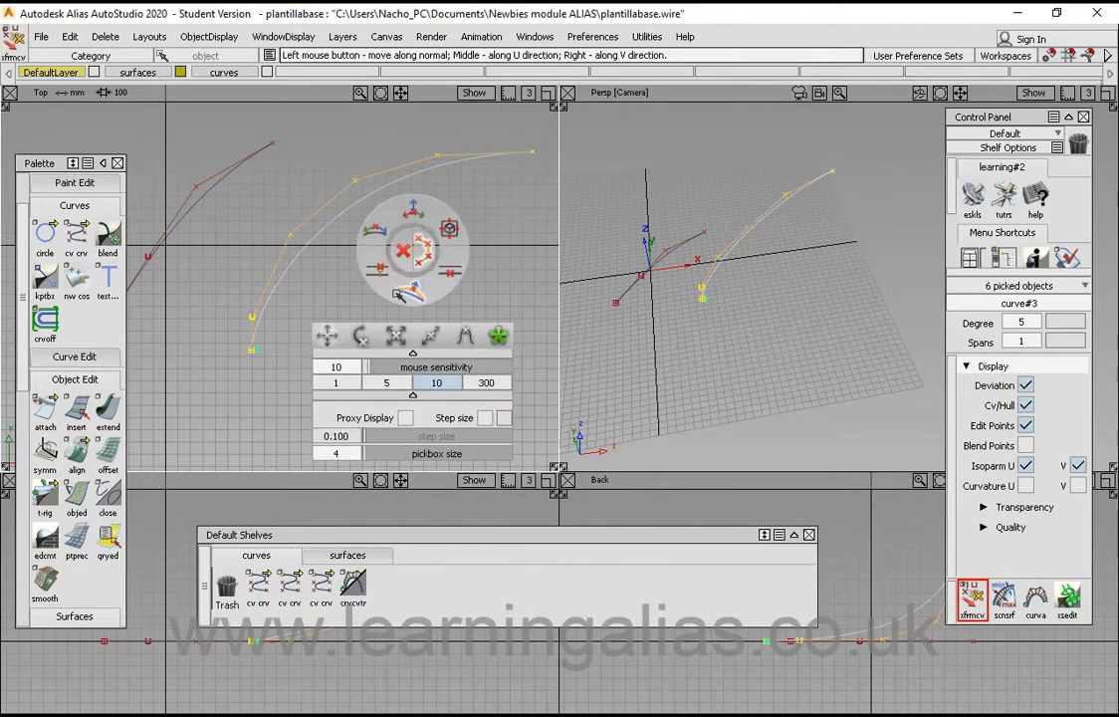
{"action": "left_click_drag", "start_coordinate": [399, 277], "coordinate": [323, 315]}
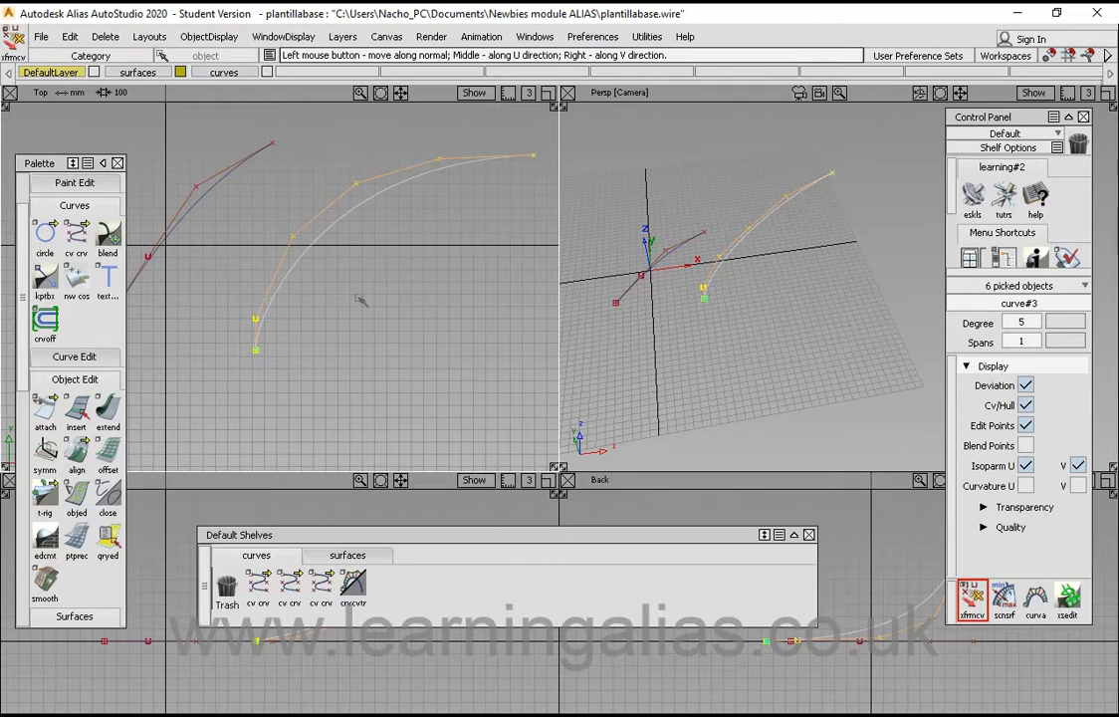
{"action": "key", "text": "ctrl+shift"}
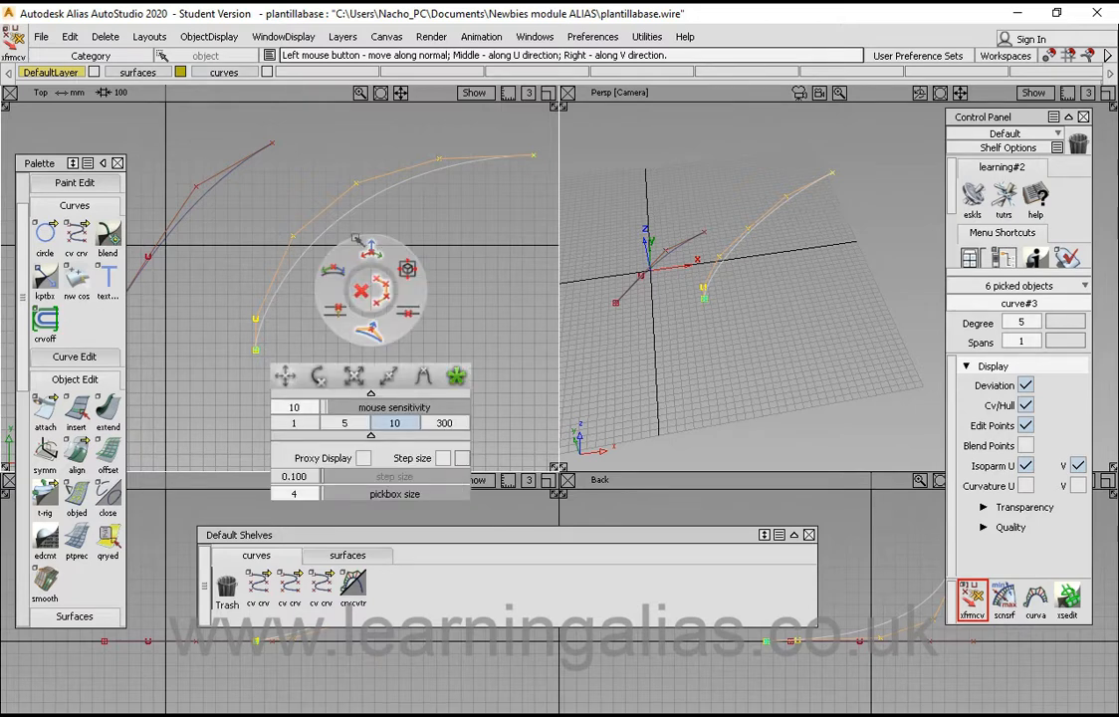
{"action": "left_click_drag", "start_coordinate": [450, 282], "coordinate": [430, 257]}
{"action": "middle_click_drag", "start_coordinate": [430, 256], "coordinate": [410, 280], "text": "alt+shift"}
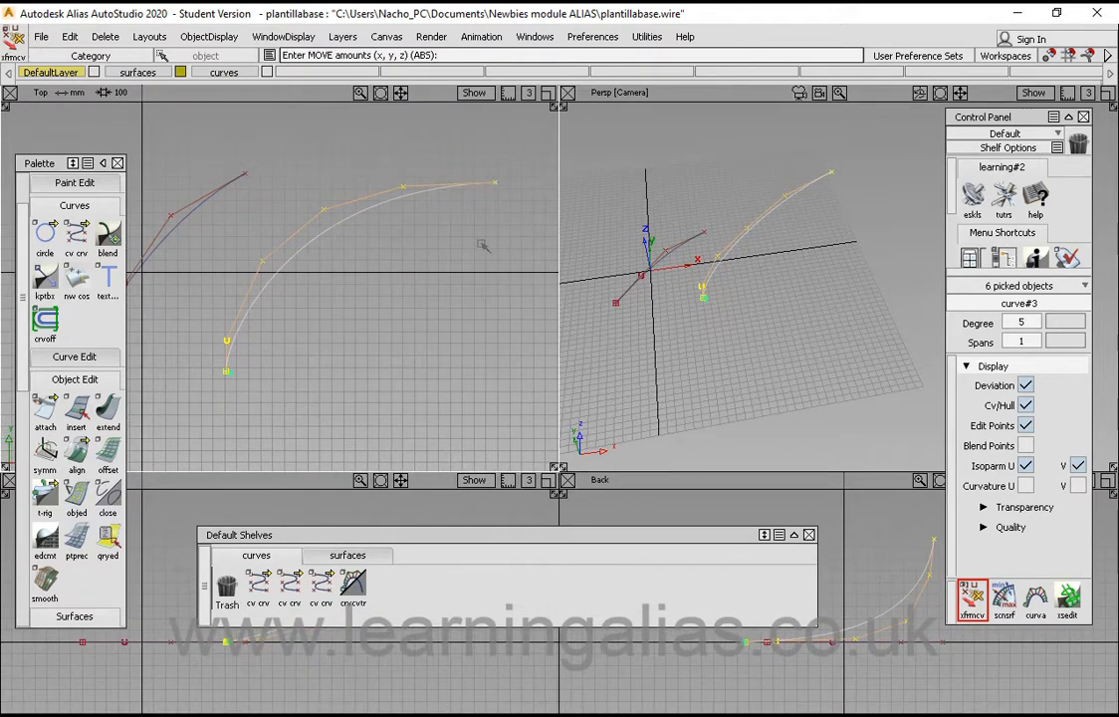
{"action": "left_click_drag", "start_coordinate": [448, 245], "coordinate": [490, 243], "text": "ctrl+shift"}
Clear the selection and restart Transform CV with Hull picking
{"action": "left_click_drag", "start_coordinate": [436, 223], "coordinate": [403, 187]}
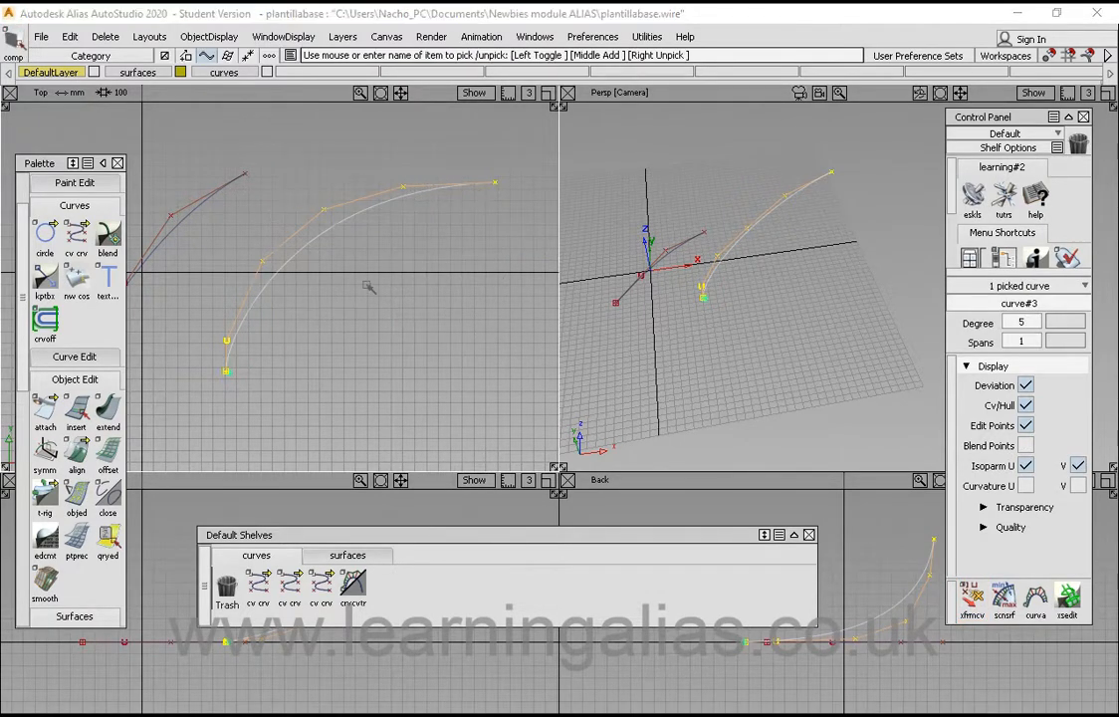
{"action": "mouse_move", "coordinate": [367, 283]}
{"action": "middle_mouse_down", "text": "ctrl+shift"}
{"action": "mouse_move", "coordinate": [373, 261]}
{"action": "mouse_move", "coordinate": [368, 296]}
{"action": "mouse_move", "coordinate": [371, 285]}
{"action": "middle_mouse_up", "text": "ctrl+shift"}
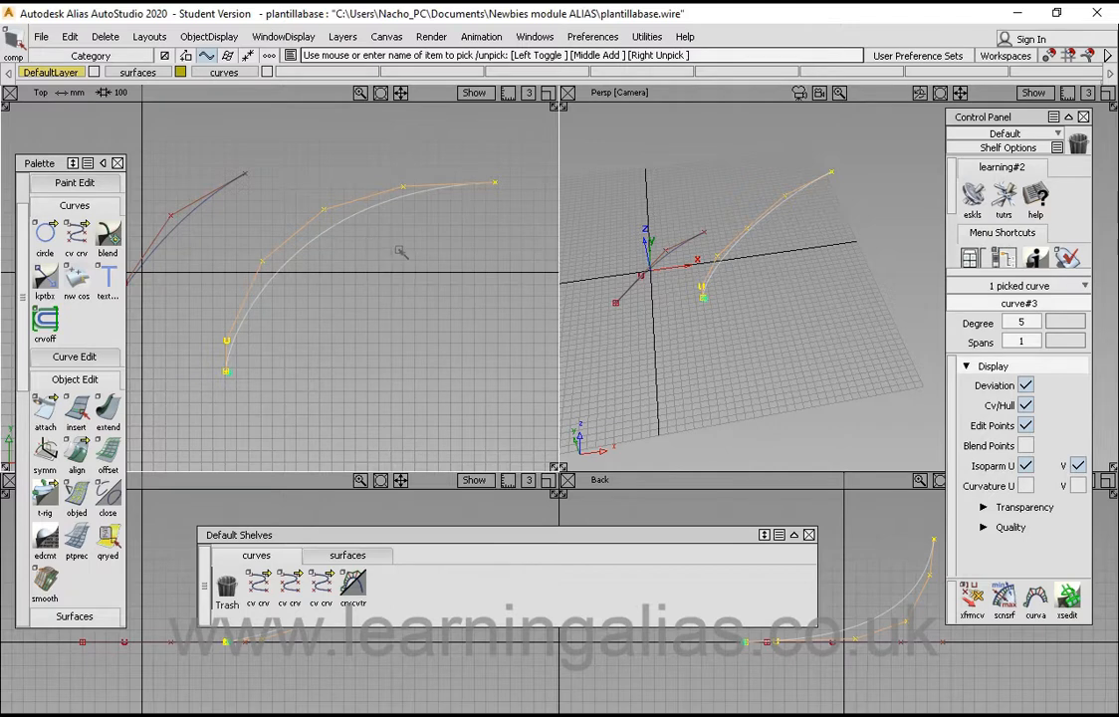
{"action": "left_click", "coordinate": [973, 598]}
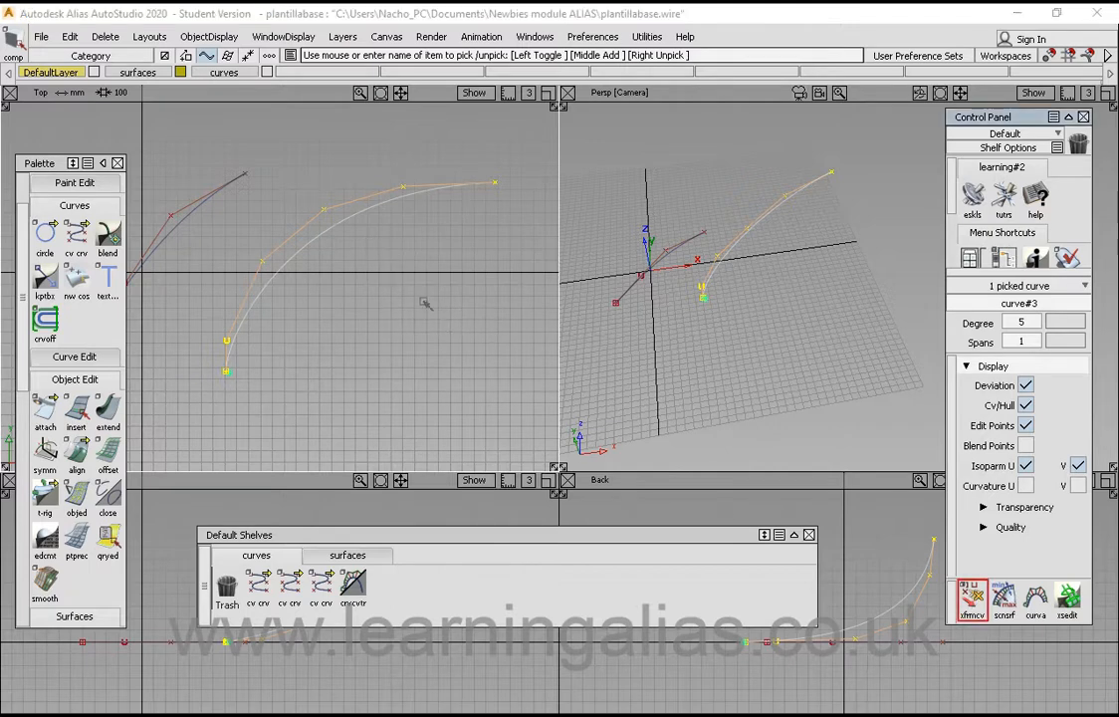
{"action": "left_click", "coordinate": [358, 208]}
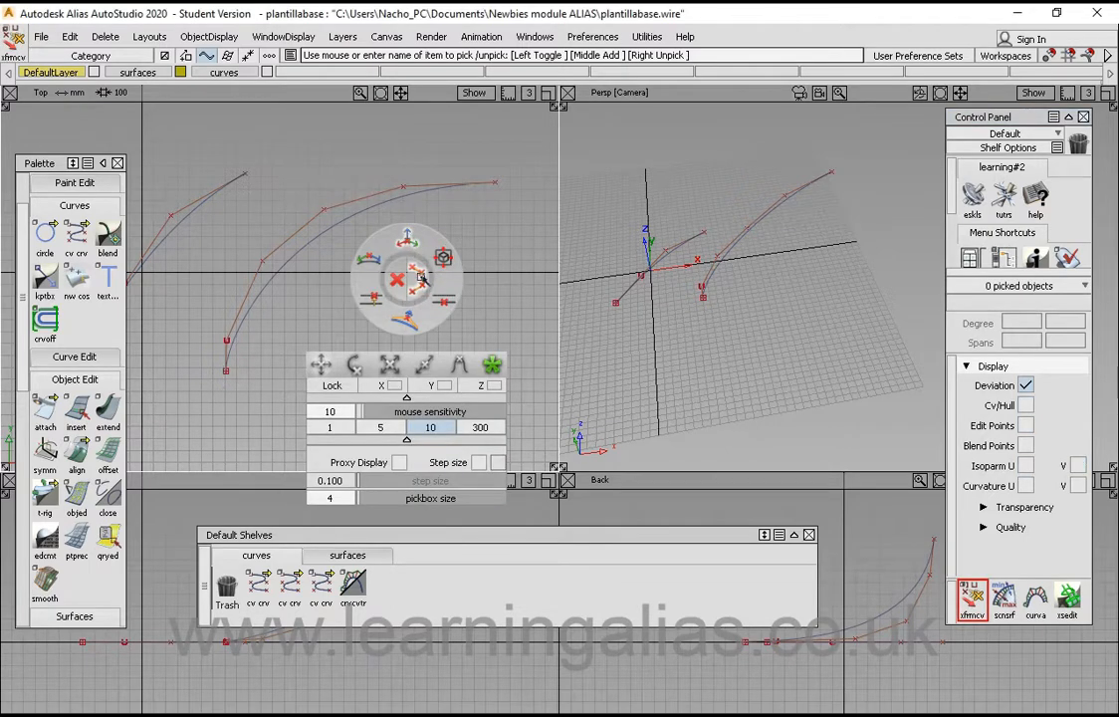
{"action": "key", "text": "space"}
Pick the degree-5 curve's hull and move all its CVs away from the other curve in the Top view
{"action": "left_click", "coordinate": [389, 202]}
{"action": "left_click_drag", "start_coordinate": [380, 237], "coordinate": [493, 267]}
{"action": "left_click", "coordinate": [427, 261], "text": "ctrl+shift"}
{"action": "left_click", "coordinate": [427, 224]}
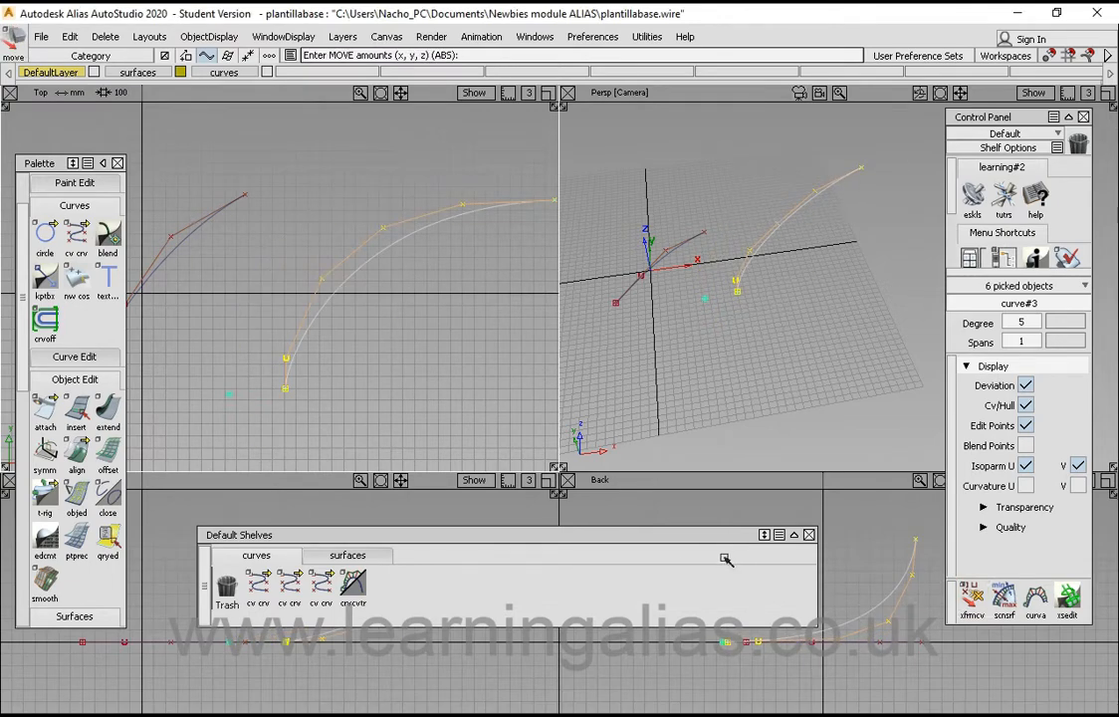
Raise the whole picked curve above the ground plane in the enlarged Left view and return to the four-view layout
{"action": "left_click_drag", "start_coordinate": [679, 535], "coordinate": [687, 542]}
{"action": "left_click", "coordinate": [548, 480]}
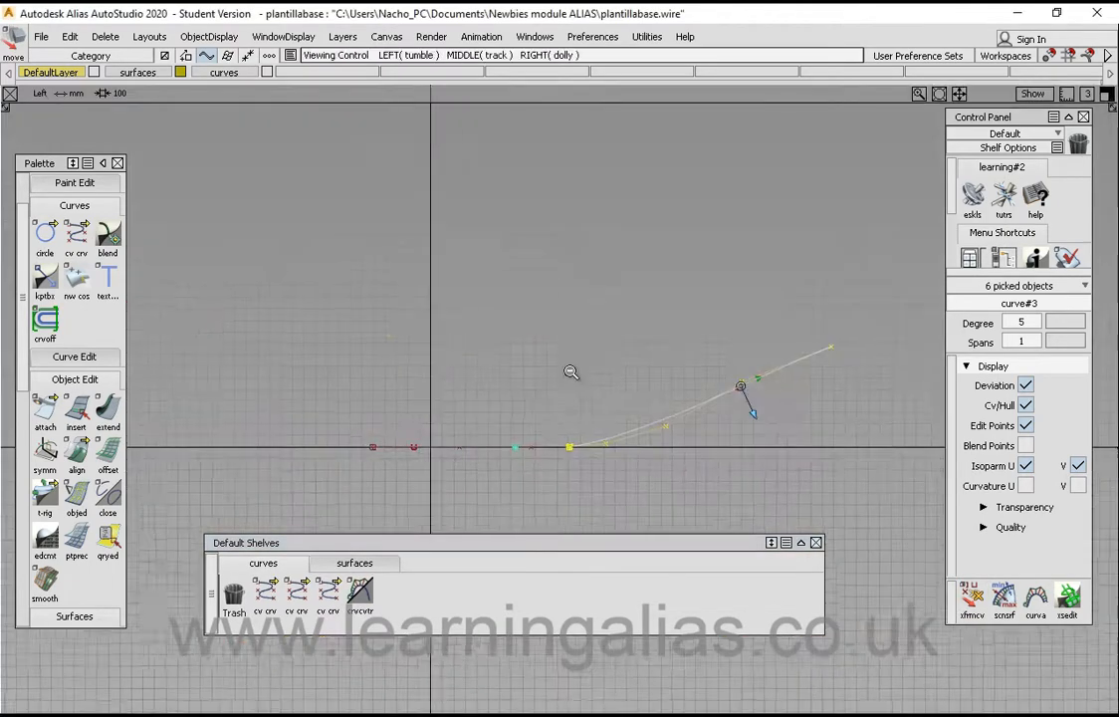
{"action": "right_click_drag", "start_coordinate": [565, 364], "coordinate": [630, 293]}
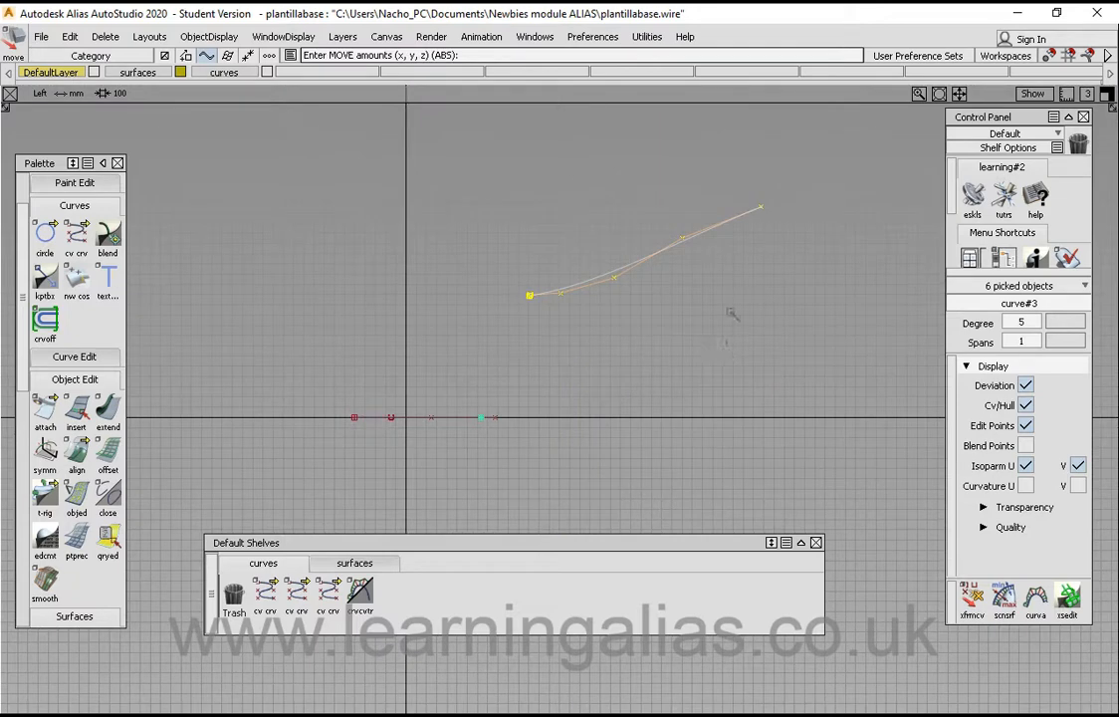
{"action": "left_click", "coordinate": [1106, 93]}
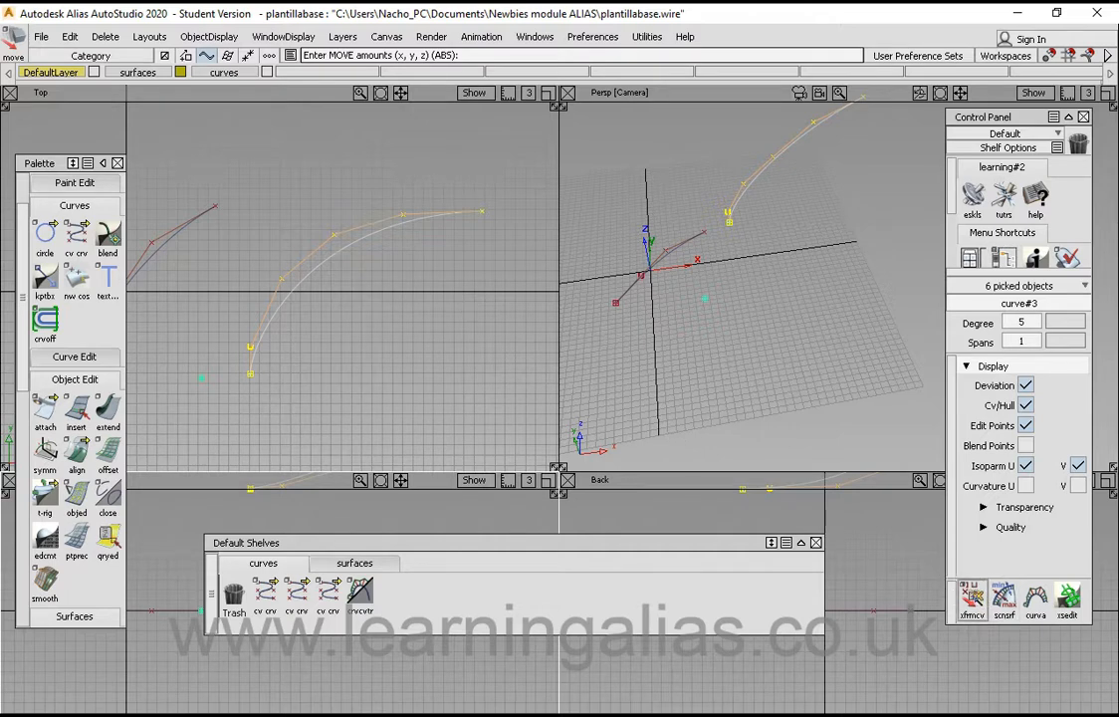
Restart Transform CV on the picked hull, review its Rotate and proportional falloff modes, and return to Move mode
{"action": "left_click", "coordinate": [971, 597]}
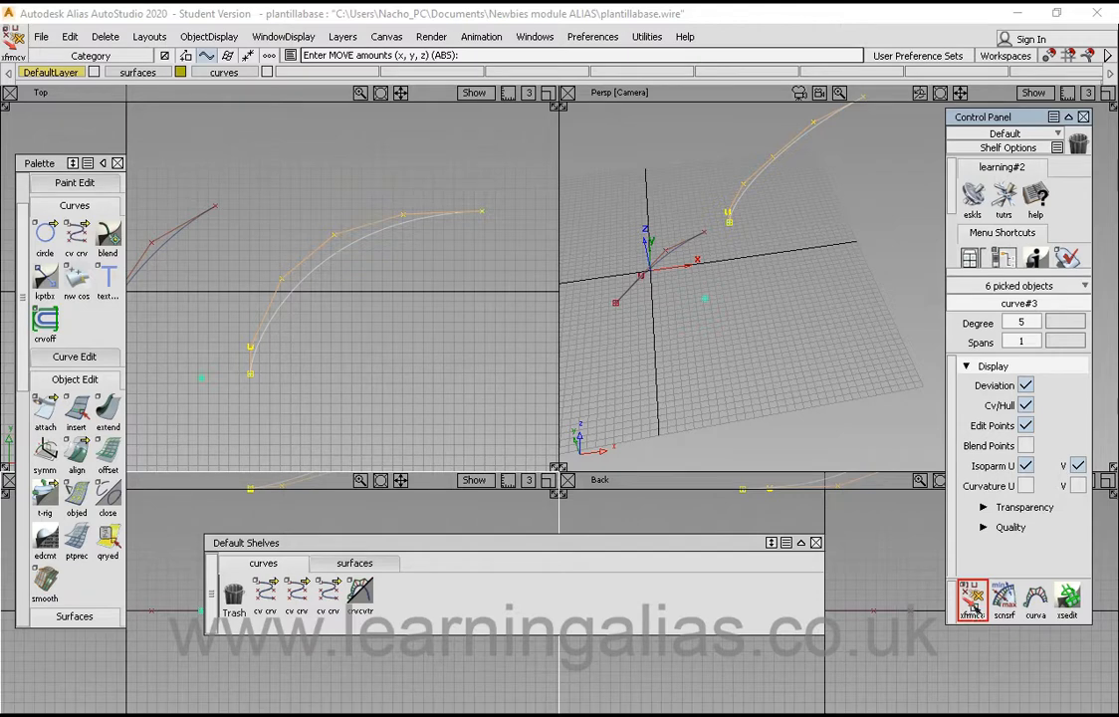
{"action": "left_click", "coordinate": [384, 306]}
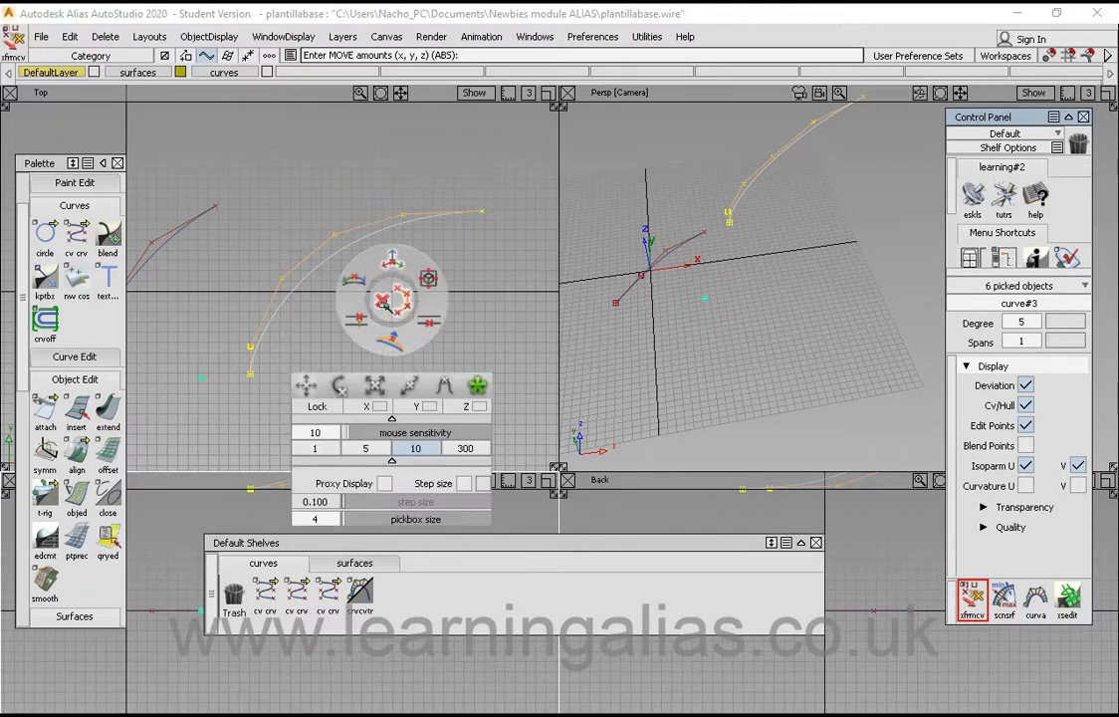
{"action": "left_click_drag", "start_coordinate": [395, 304], "coordinate": [412, 237]}
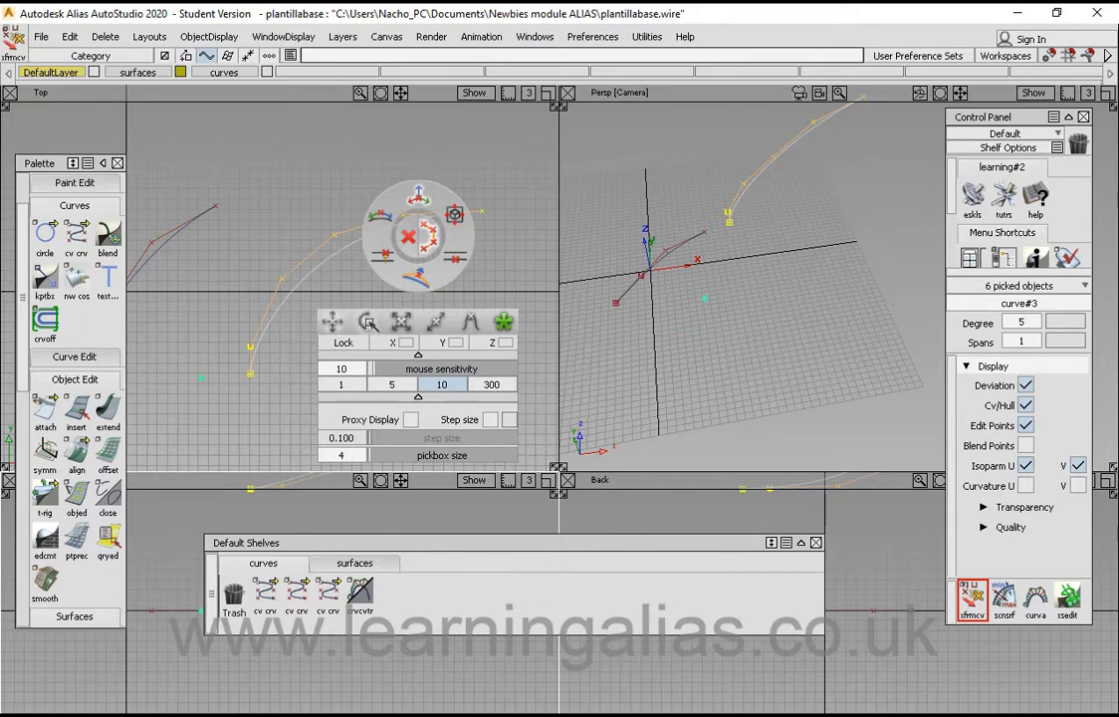
{"action": "left_click", "coordinate": [367, 321]}
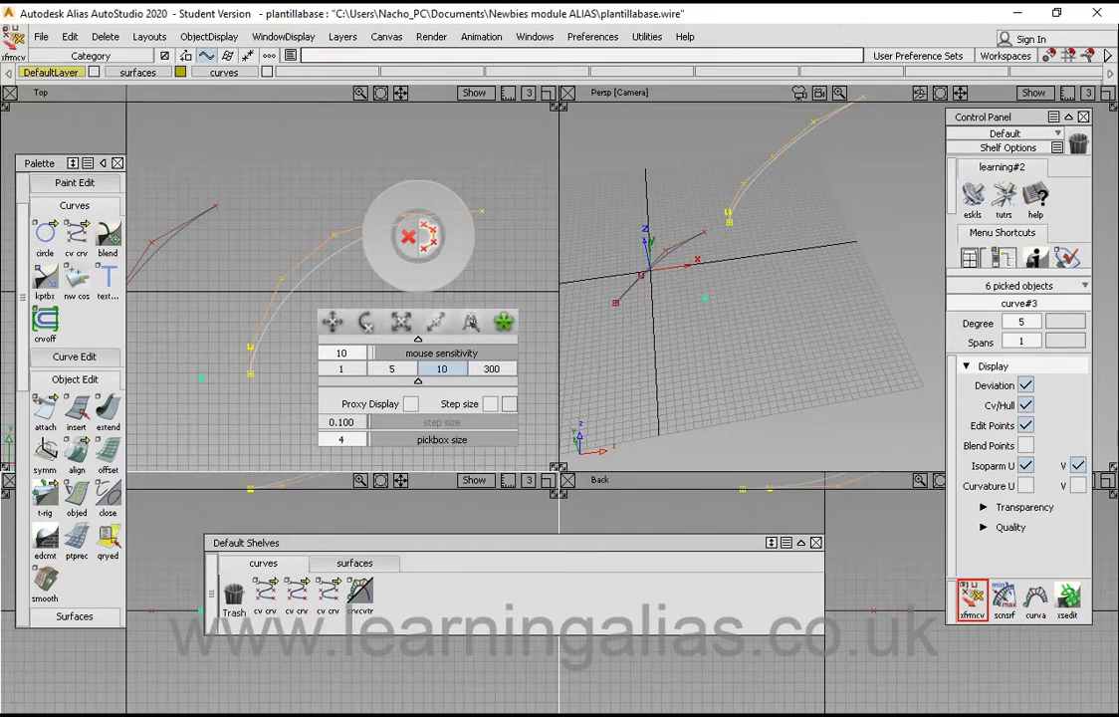
{"action": "left_click", "coordinate": [471, 322]}
{"action": "key", "text": "space"}
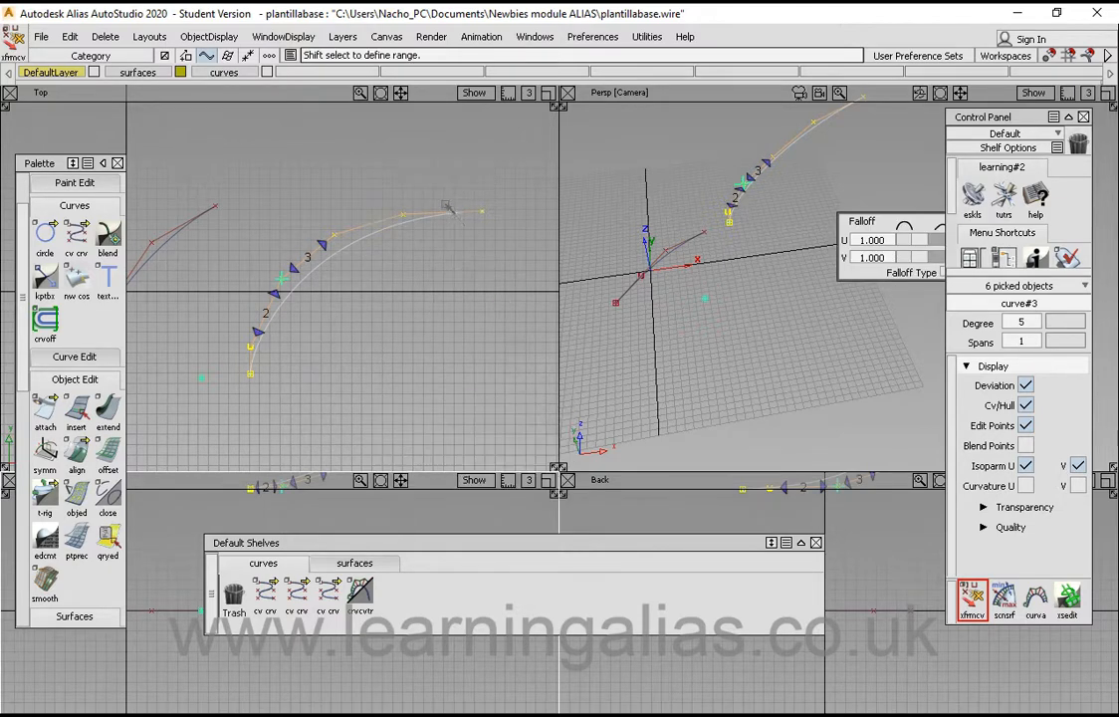
{"action": "key", "text": "space"}
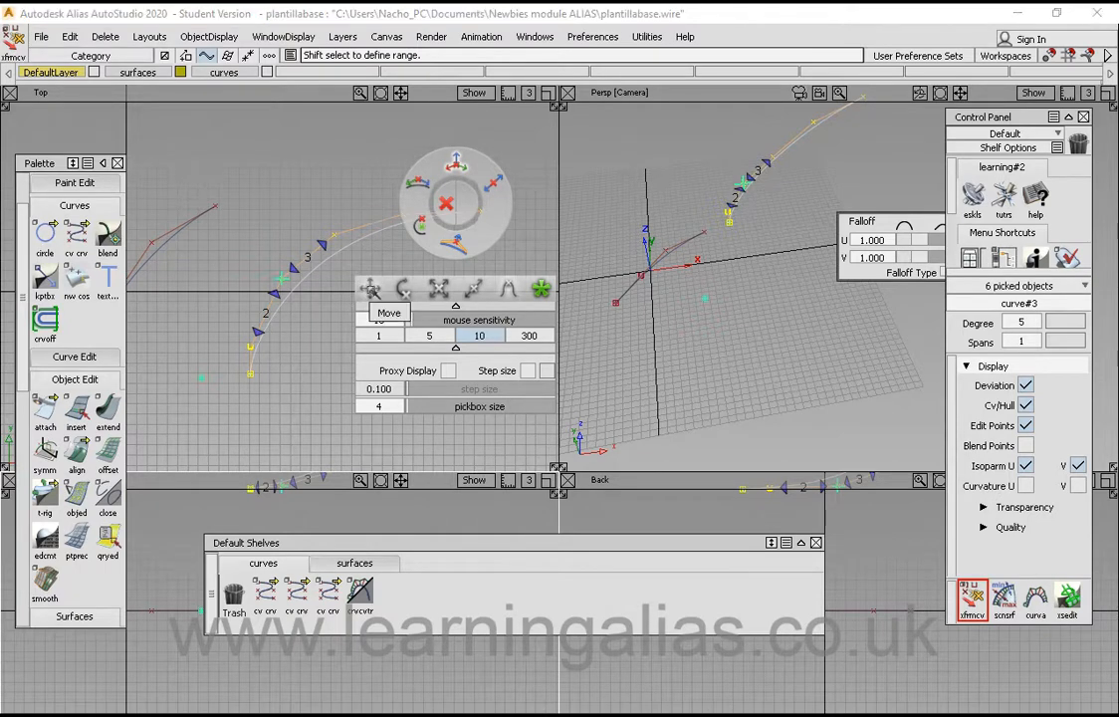
{"action": "left_click", "coordinate": [371, 289]}
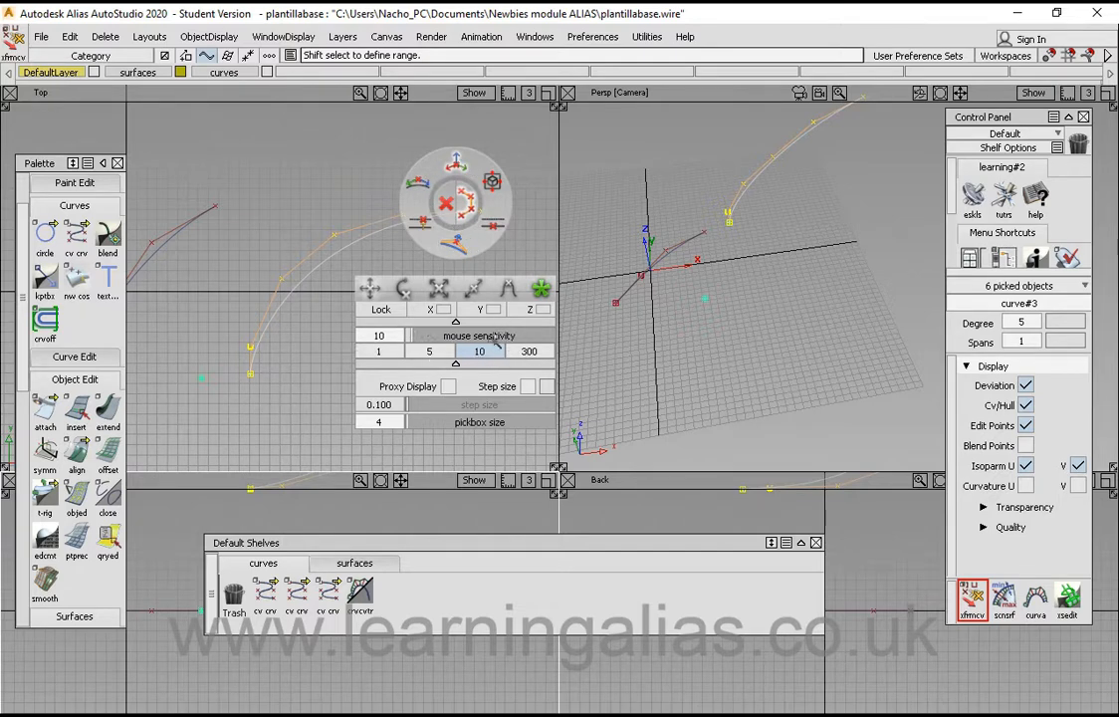
Change the first mouse sensitivity preset of Transform CV to 1500
{"action": "left_click", "coordinate": [382, 353]}
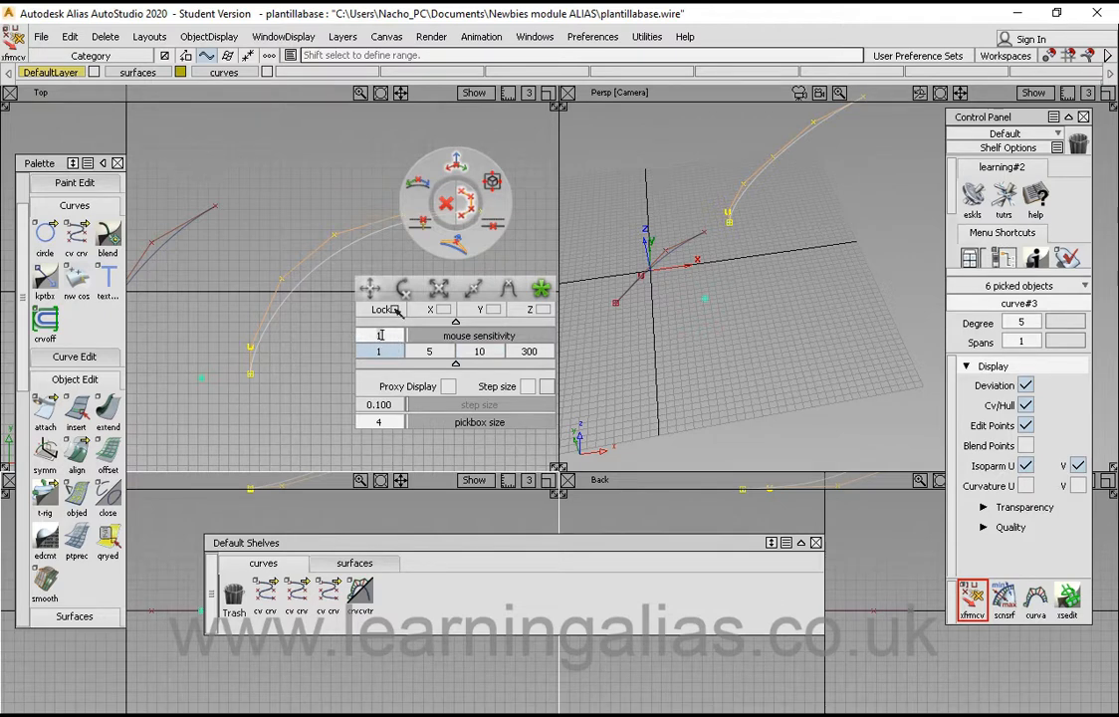
{"action": "key", "text": "Return"}
{"action": "key", "text": "Return"}
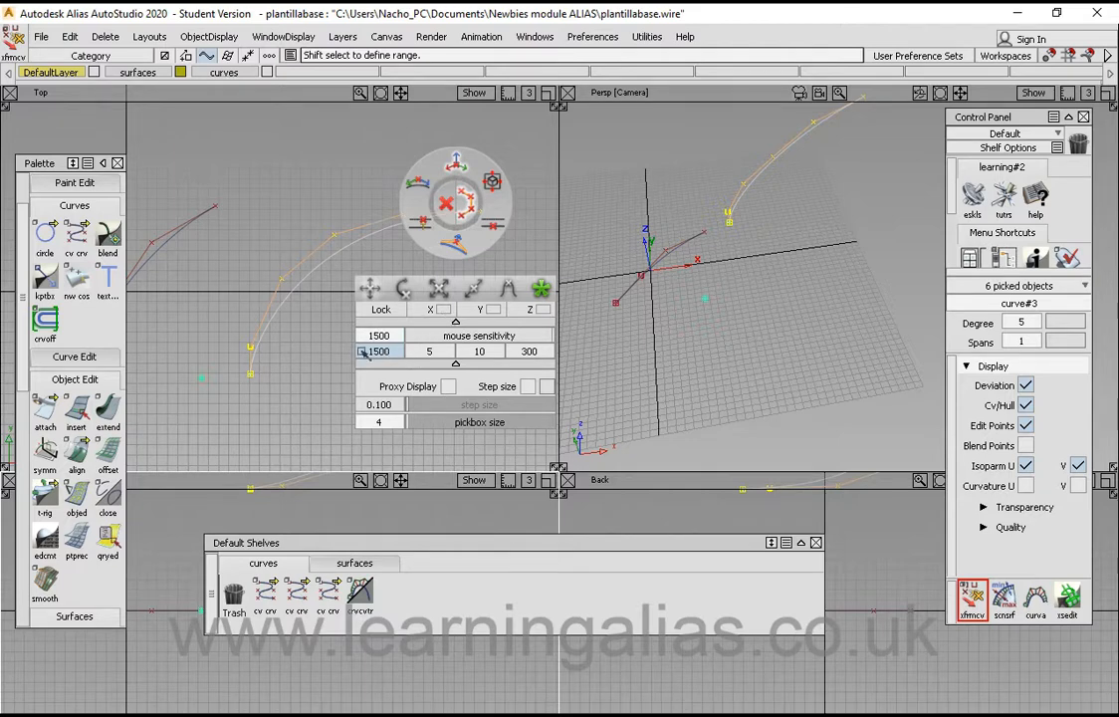
Change the second mouse sensitivity preset of Transform CV to 250
{"action": "left_click", "coordinate": [430, 353]}
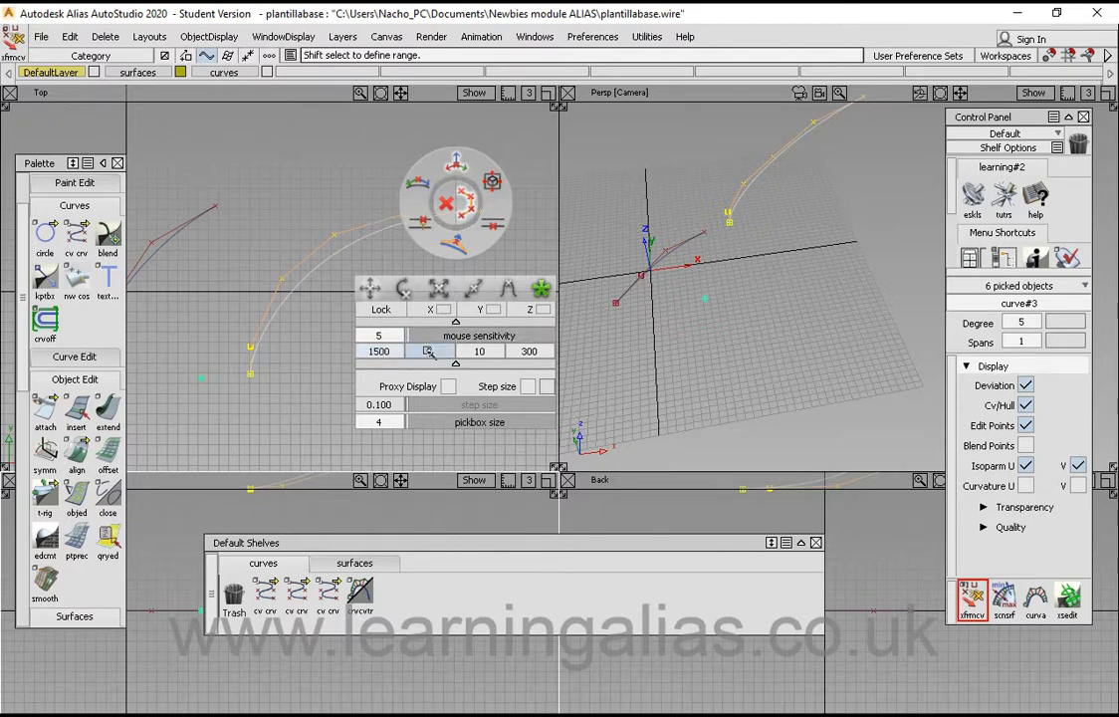
{"action": "left_click", "coordinate": [379, 335]}
{"action": "type", "text": "25"}
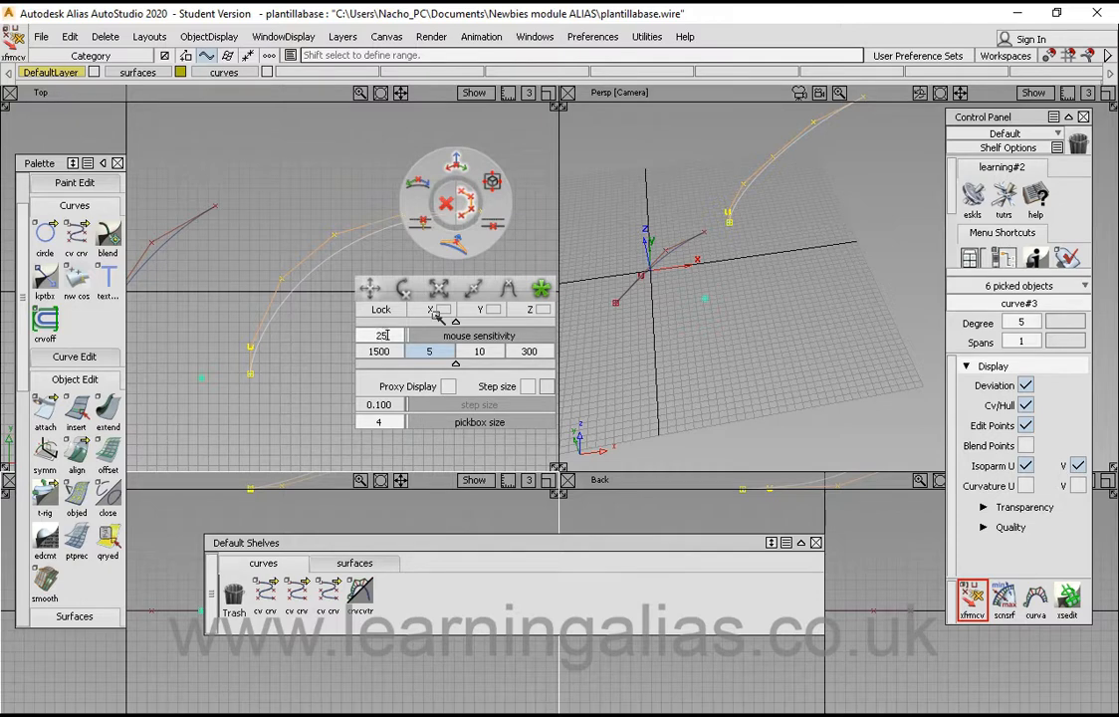
{"action": "type", "text": "0"}
{"action": "key", "text": "Return"}
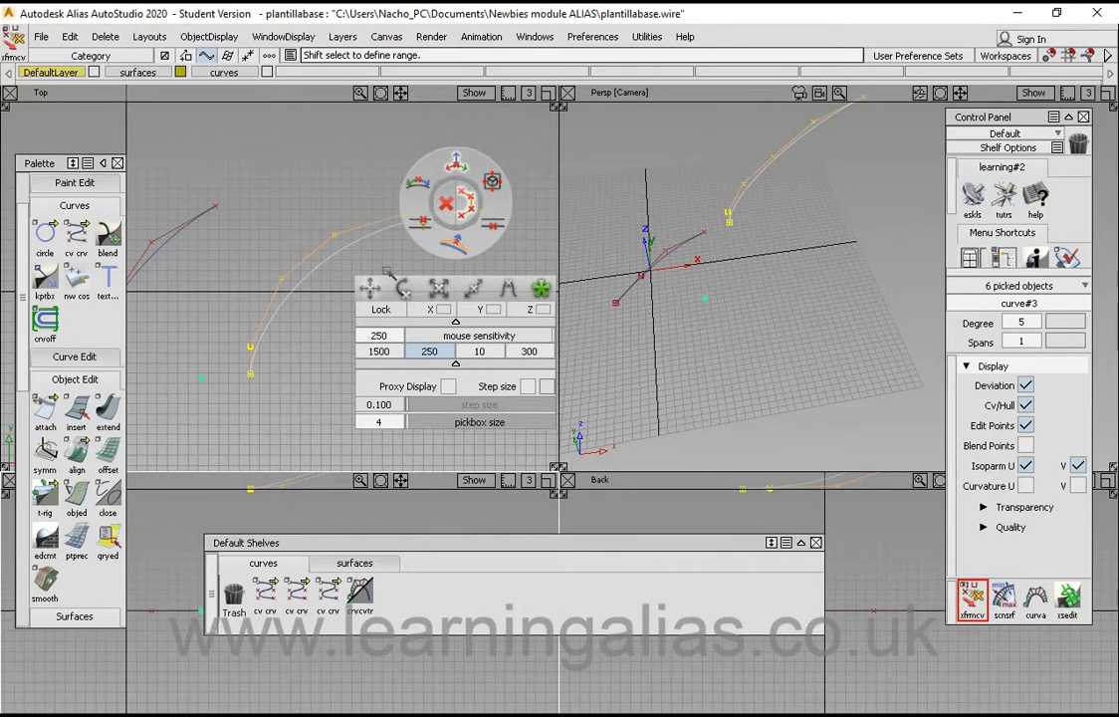
Close the Transform CV options and deselect the curve's CVs
{"action": "key", "text": "space"}
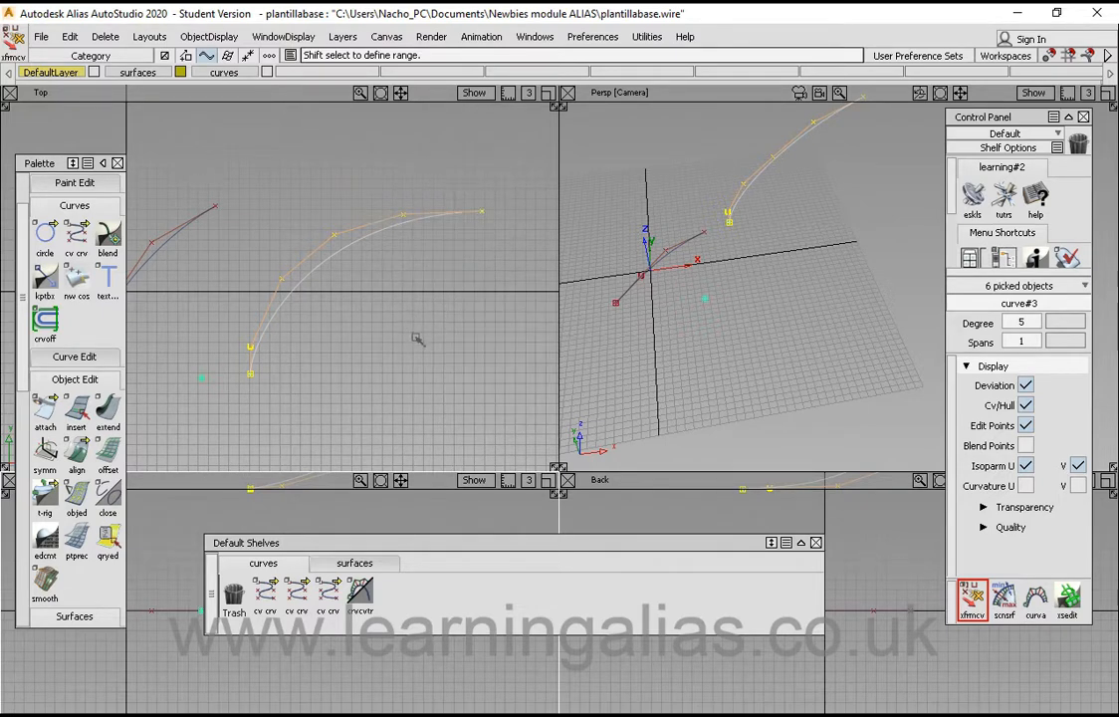
{"action": "left_click_drag", "start_coordinate": [414, 337], "coordinate": [418, 293], "text": "ctrl+shift"}
{"action": "right_click_drag", "start_coordinate": [402, 223], "coordinate": [370, 270], "text": "alt+shift"}
{"action": "mouse_move", "coordinate": [370, 271]}
{"action": "middle_mouse_down", "text": "alt+shift"}
{"action": "mouse_move", "coordinate": [447, 277]}
{"action": "mouse_move", "coordinate": [350, 262]}
{"action": "middle_mouse_up", "text": "alt+shift"}
{"action": "right_click_drag", "start_coordinate": [344, 262], "coordinate": [350, 267], "text": "alt+shift"}
{"action": "middle_click_drag", "start_coordinate": [351, 267], "coordinate": [417, 291], "text": "alt+shift"}
{"action": "left_click", "coordinate": [398, 276], "text": "alt+shift"}
{"action": "right_click_drag", "start_coordinate": [407, 278], "coordinate": [448, 296], "text": "alt+shift"}
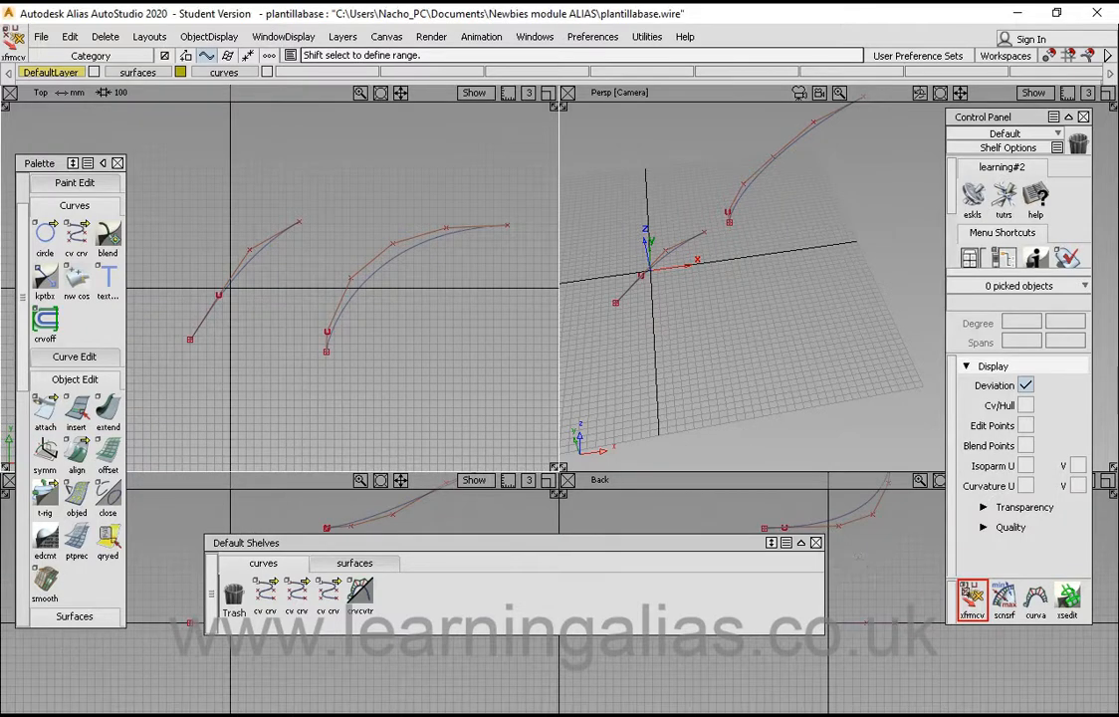